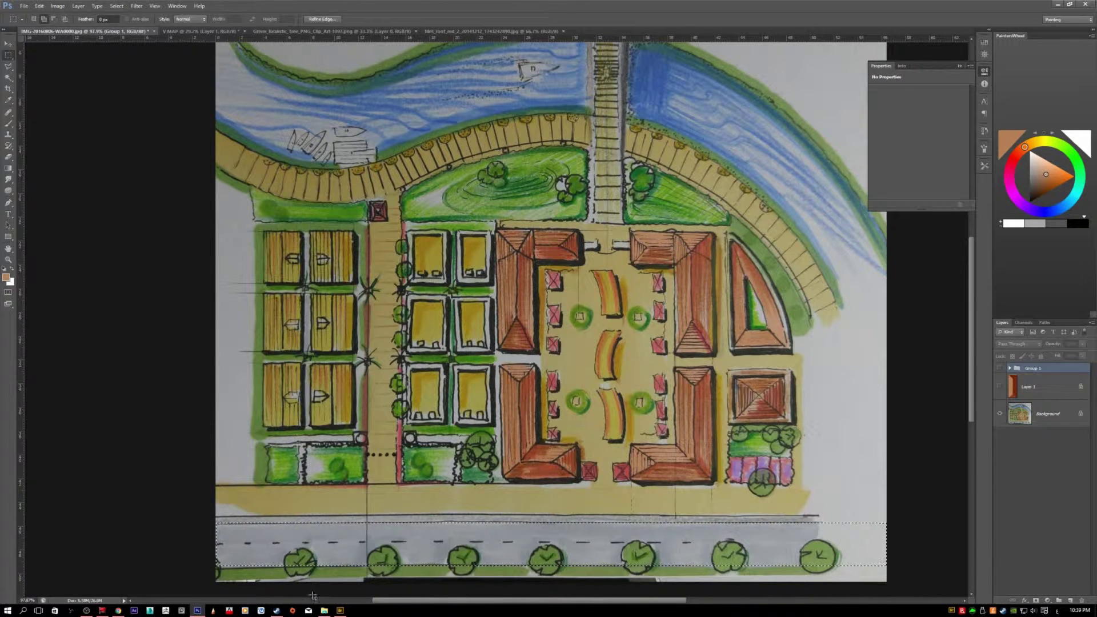
- Fill the selected road strip with the brown foreground color on a new layer and deselect it
click(1069, 600)
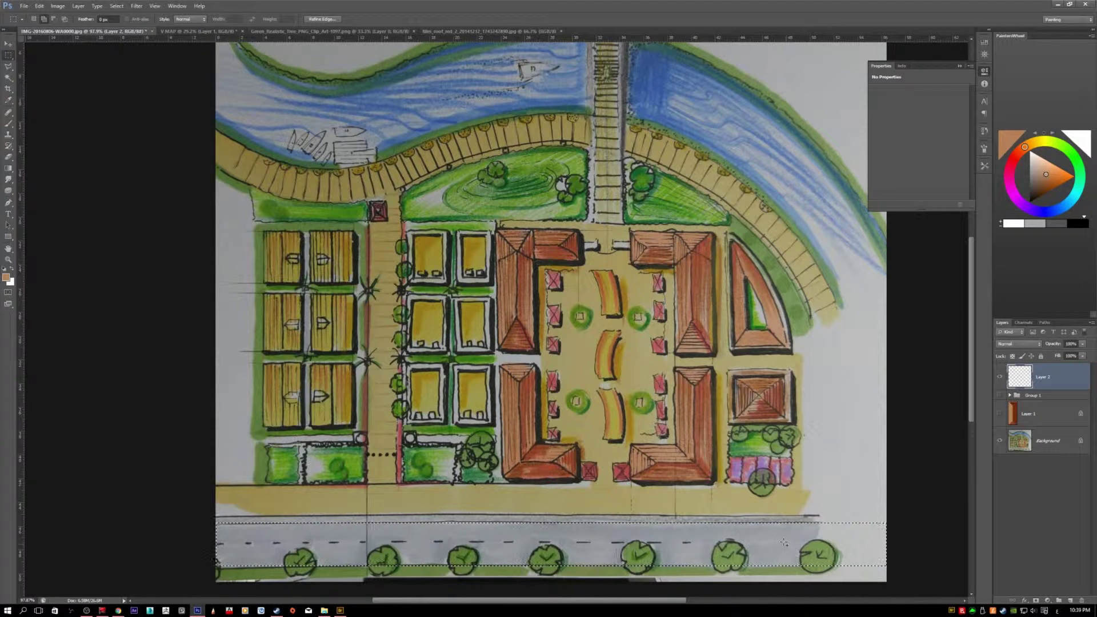
key(alt+BackSpace)
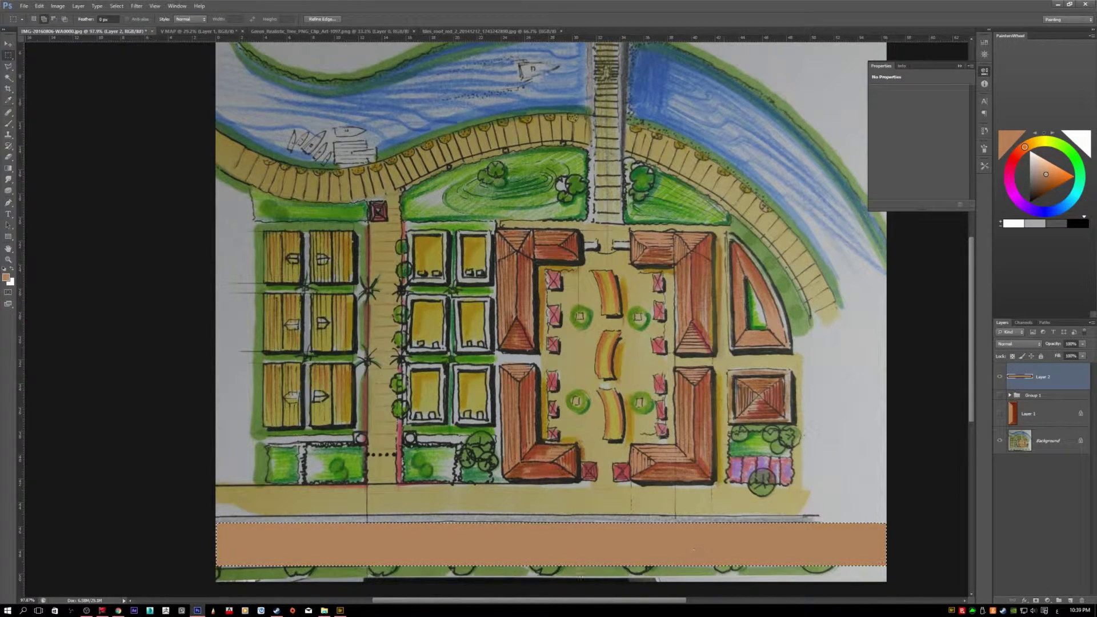
key(ctrl+d)
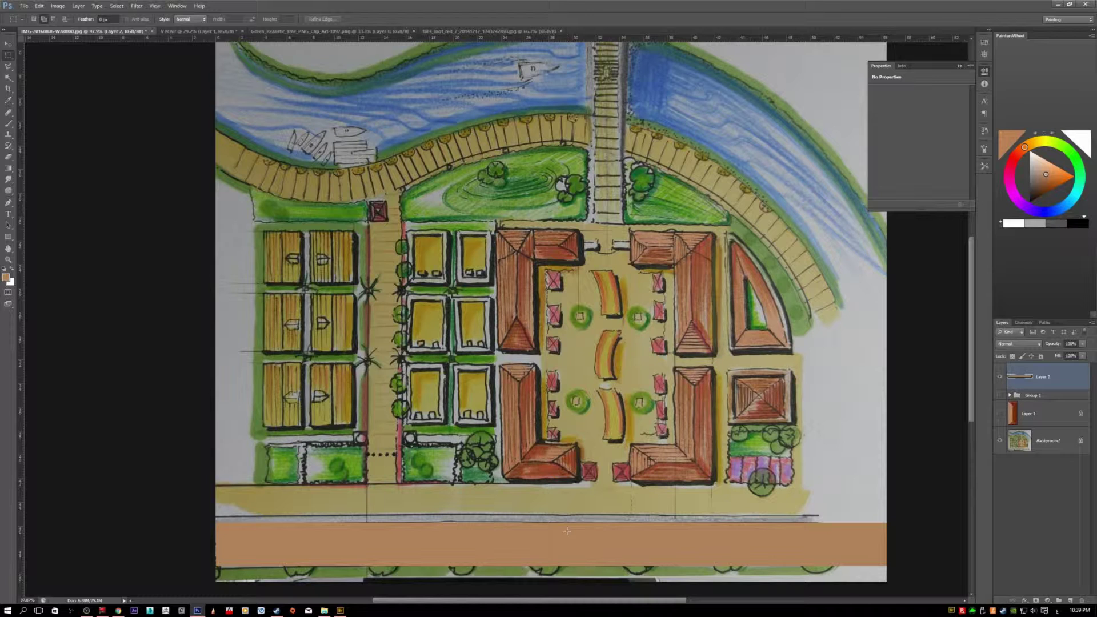
- Close the roof tile texture and realistic tree image documents
click(560, 32)
click(408, 31)
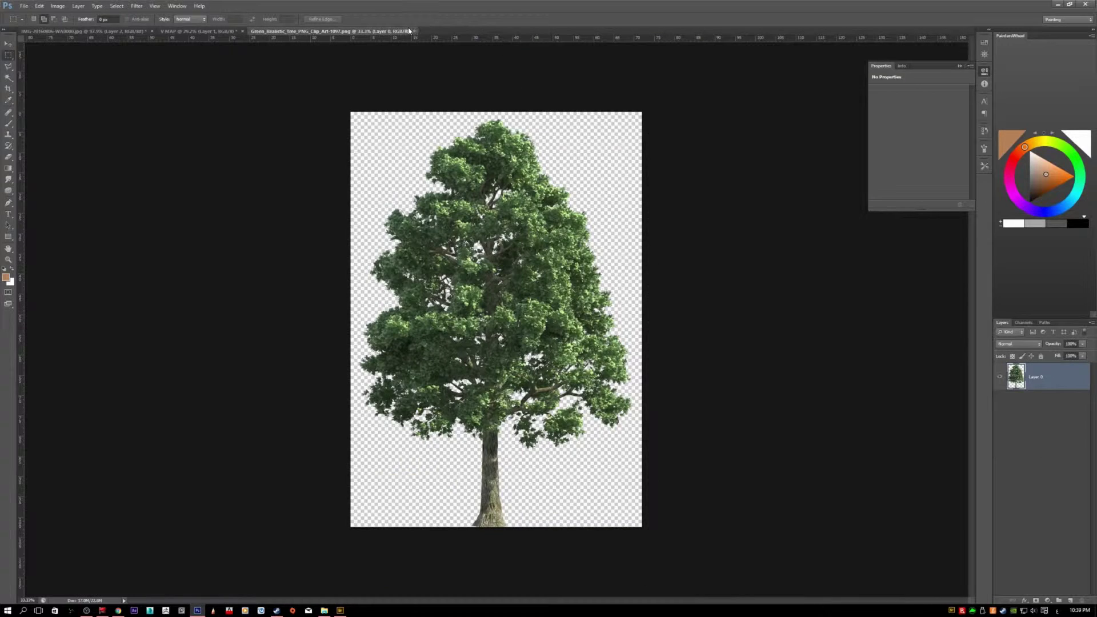
click(413, 32)
- Open the asphalt_texture415.jpg texture from the Urban Design folder
key(ctrl+o)
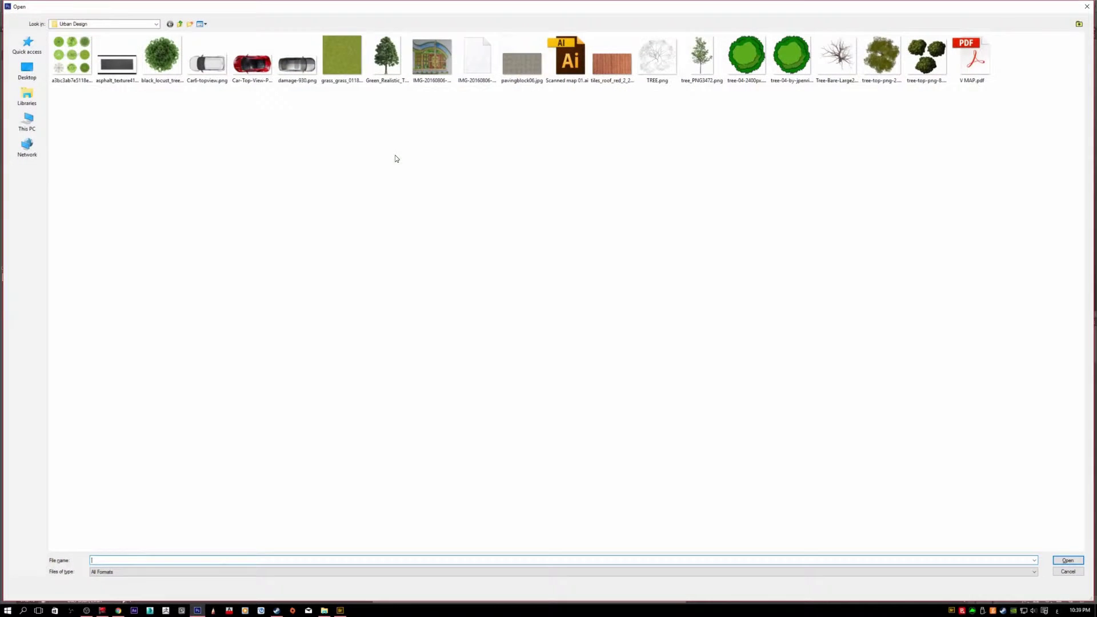
click(510, 126)
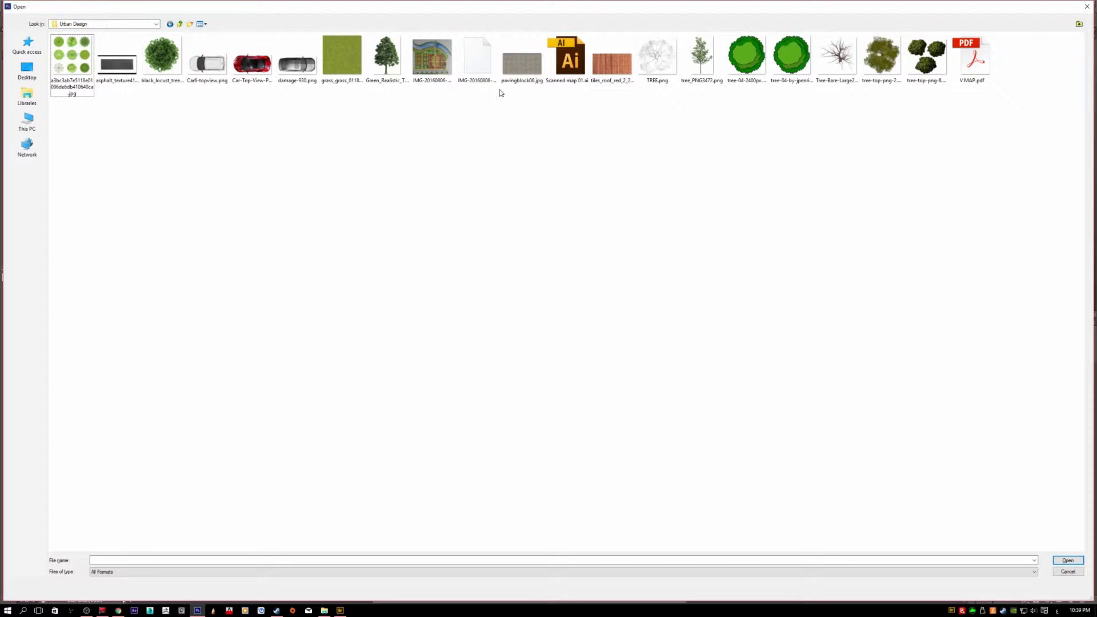
click(121, 73)
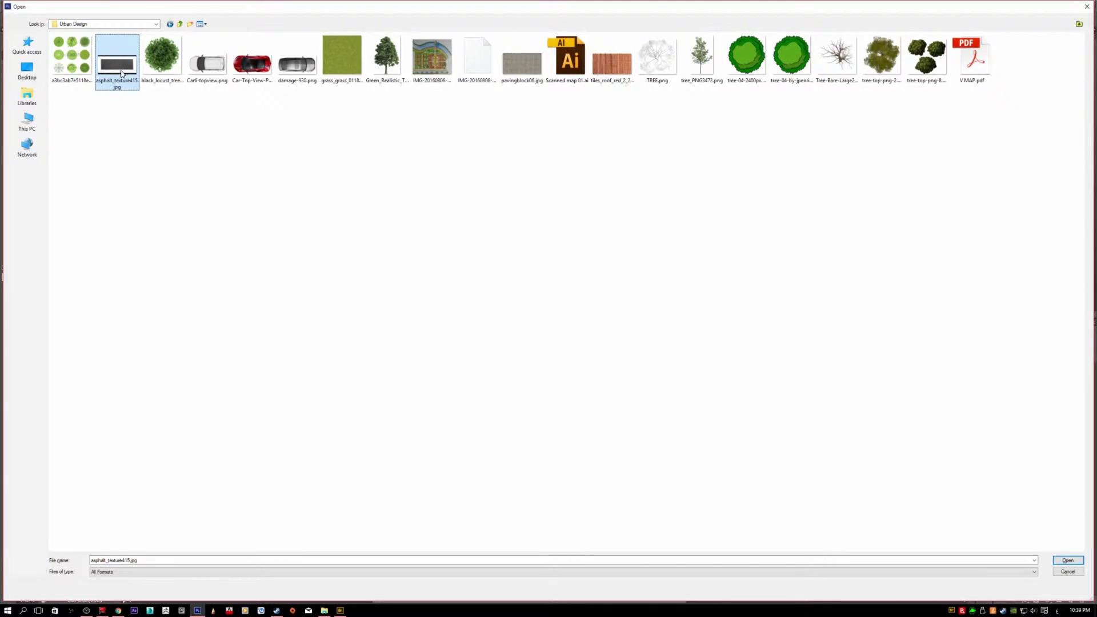
double_click(122, 73)
scroll(498, 241, down, 2)
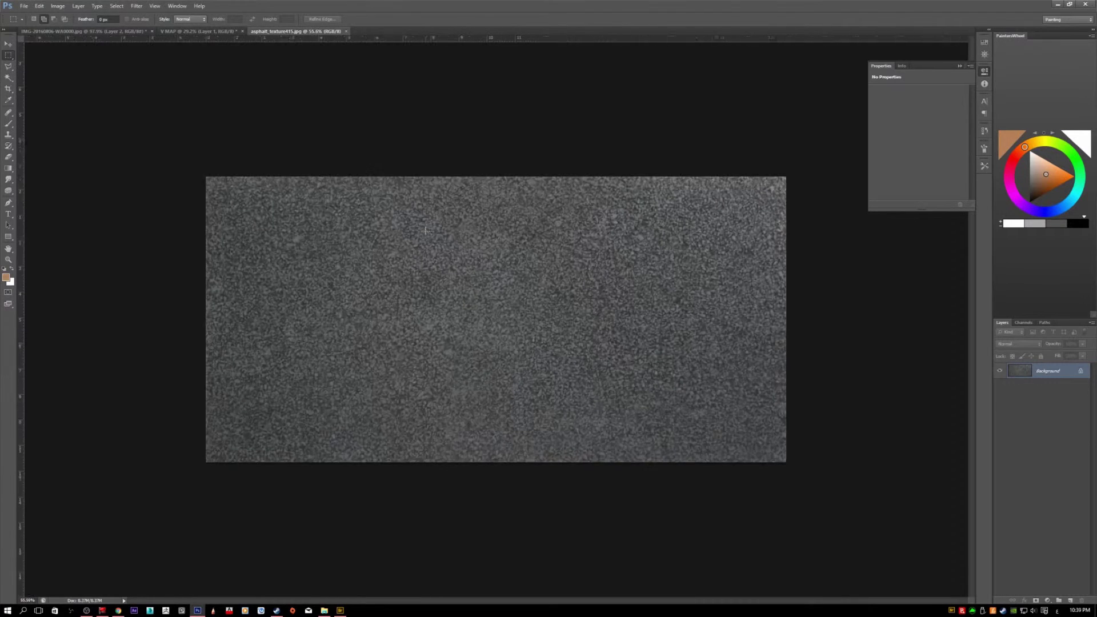
scroll(379, 205, up, 1)
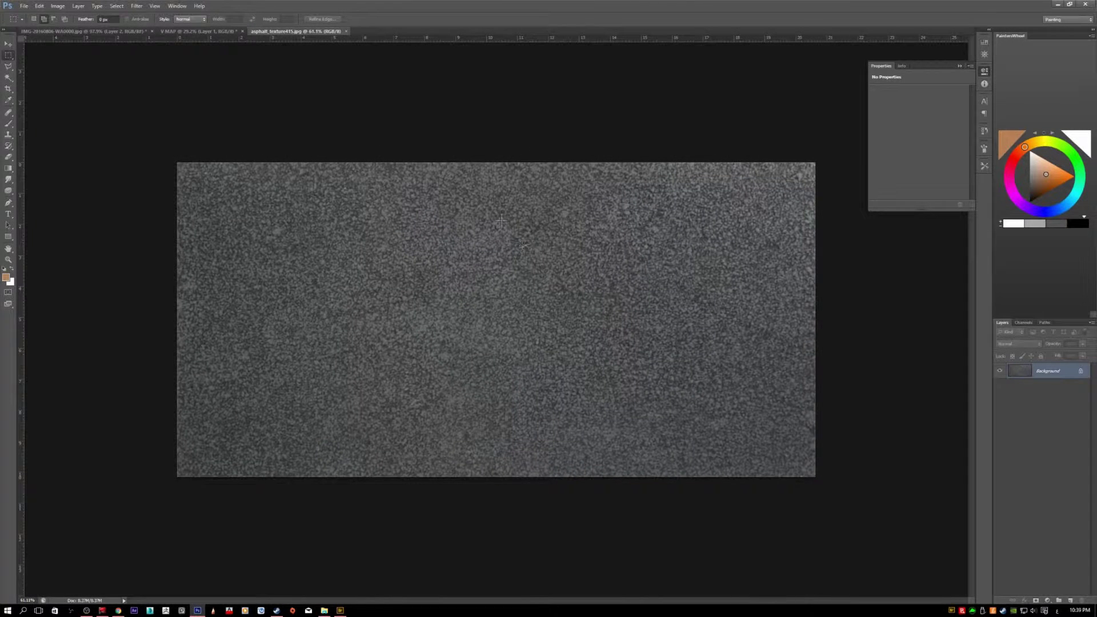
- Define the asphalt texture image as a pattern named Asphalt
click(85, 31)
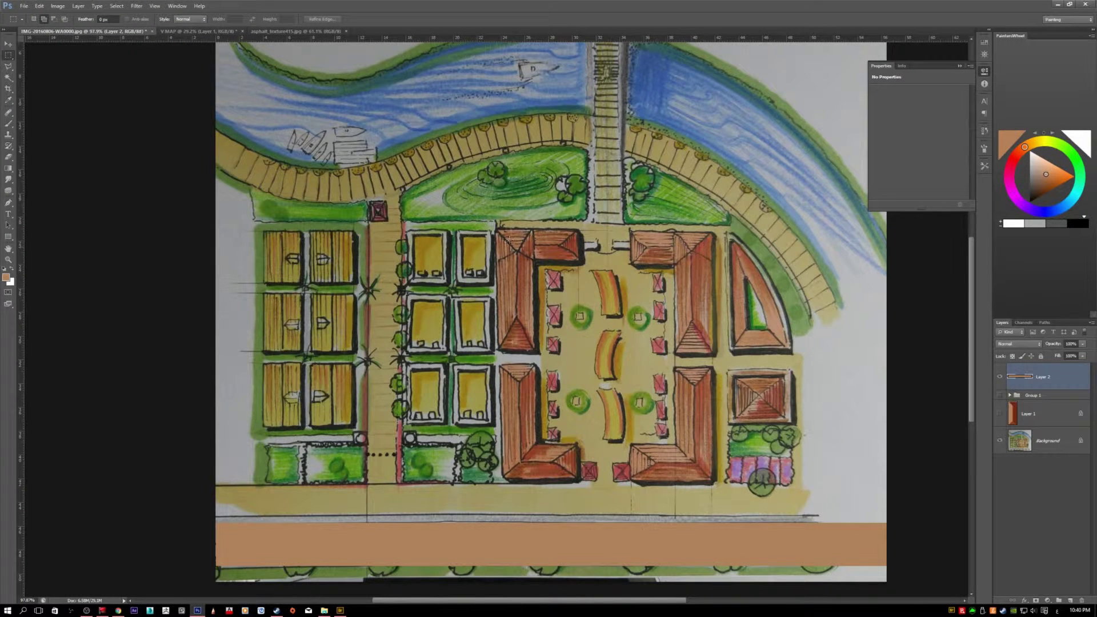
click(280, 32)
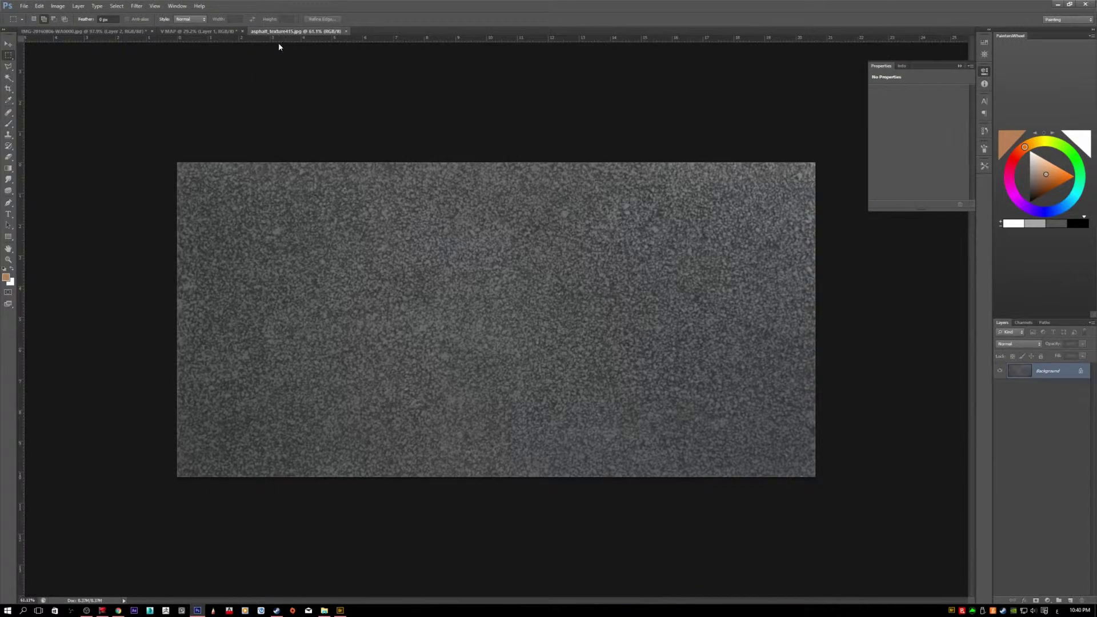
click(40, 6)
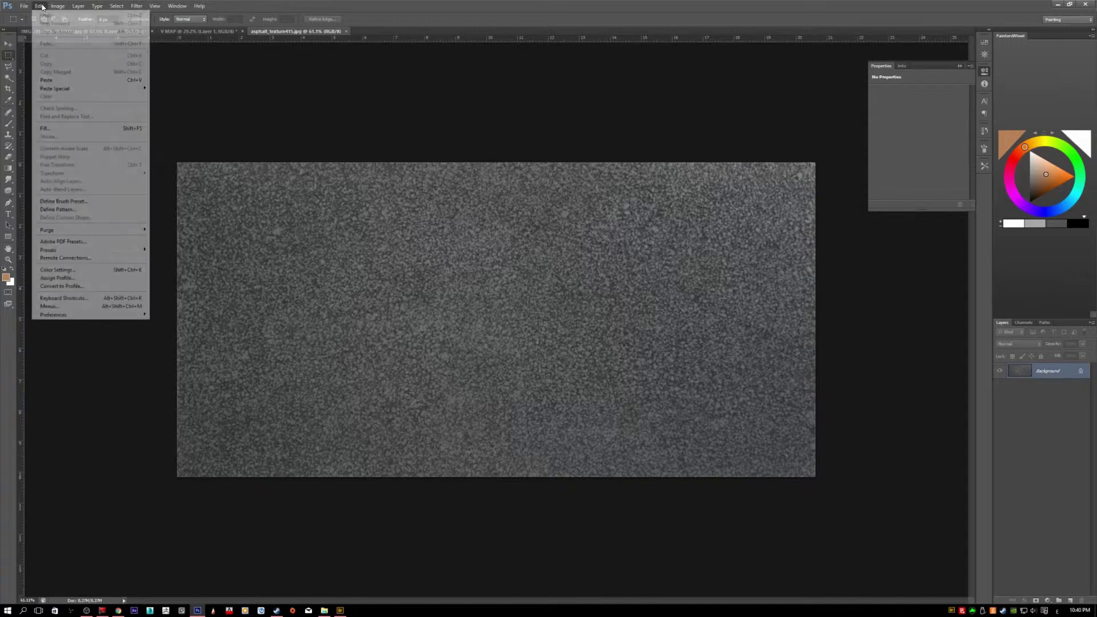
click(87, 209)
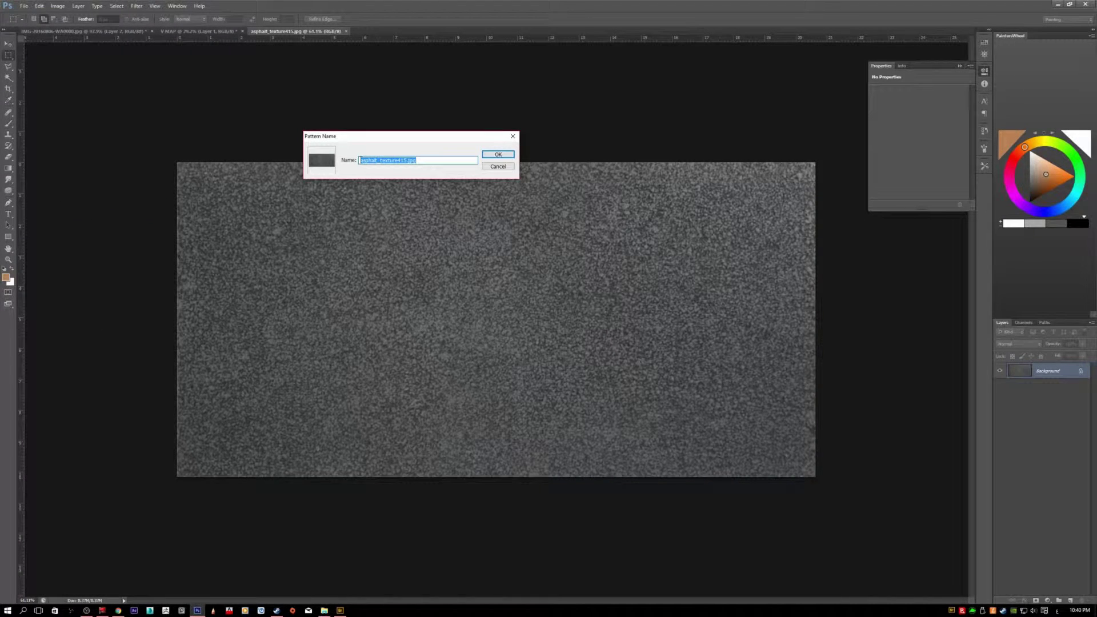
key(BackSpace)
text(Asphalt)
key(Return)
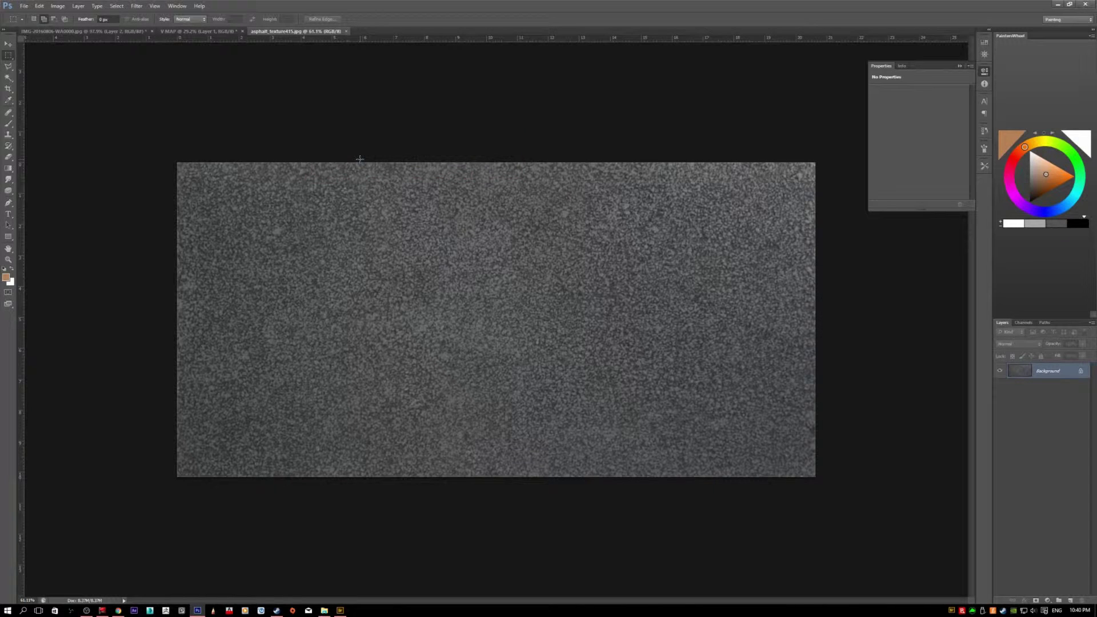
- Add a Pattern Overlay to the road layer in the site plan, using the Asphalt pattern
click(100, 32)
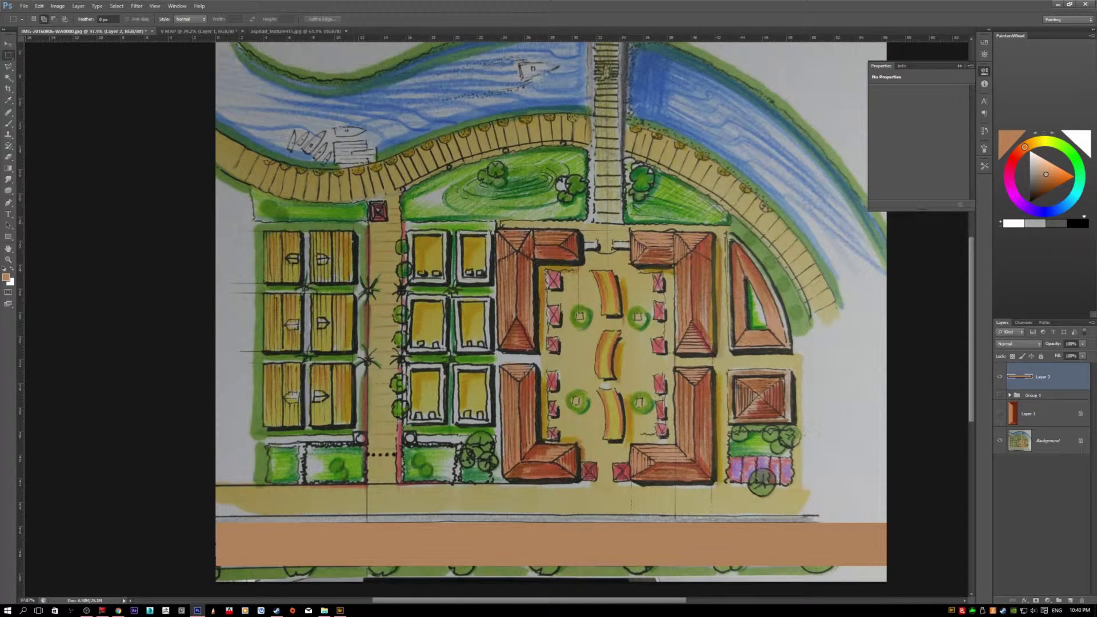
key(v)
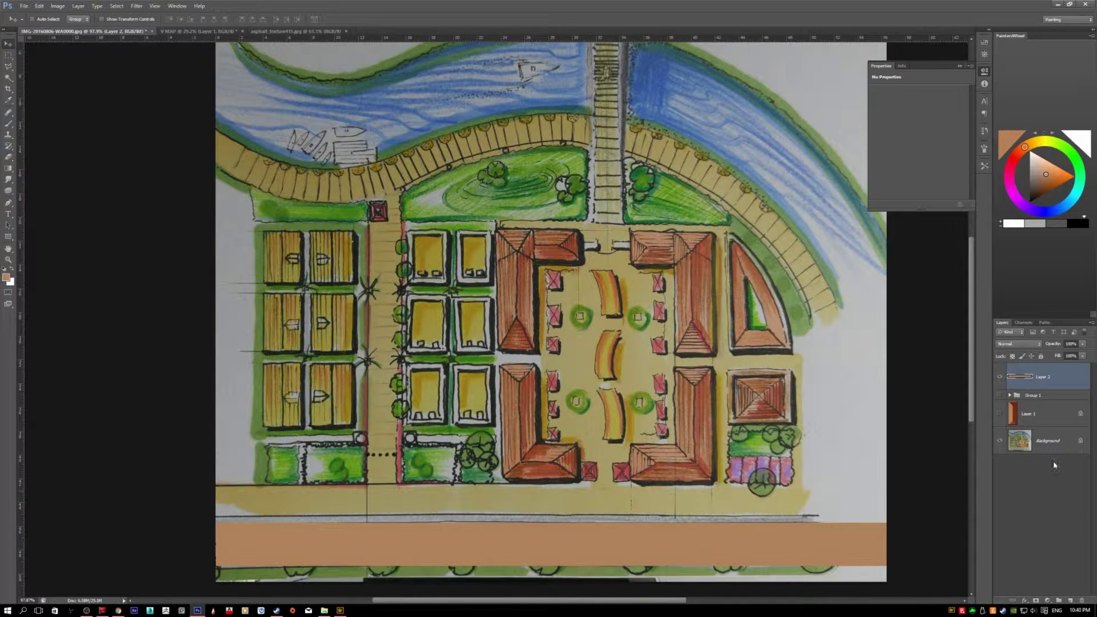
double_click(1065, 379)
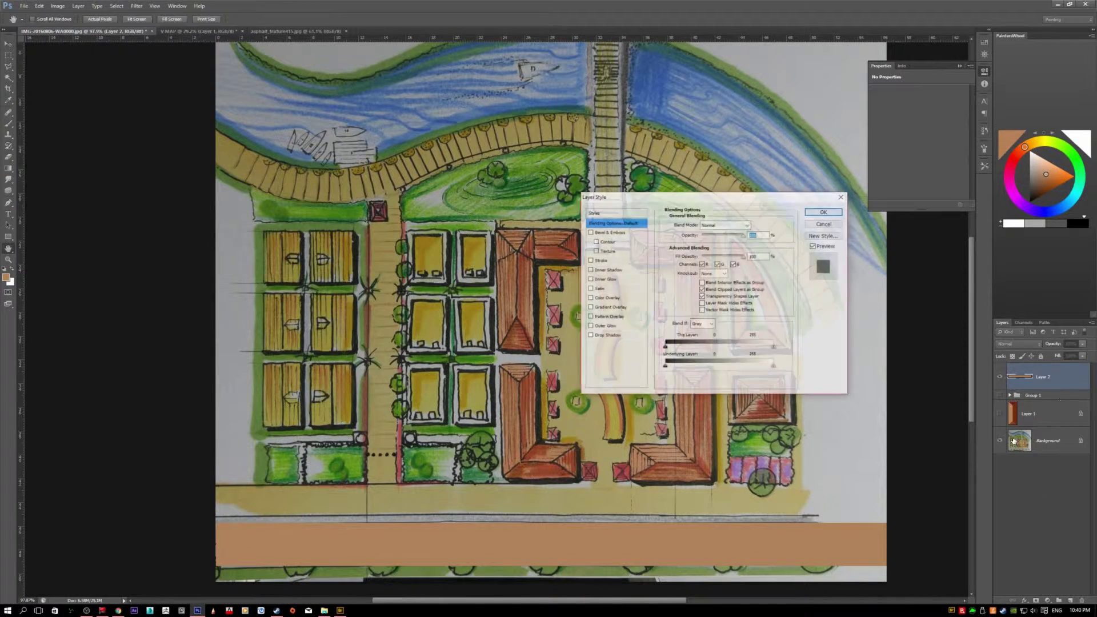
click(611, 317)
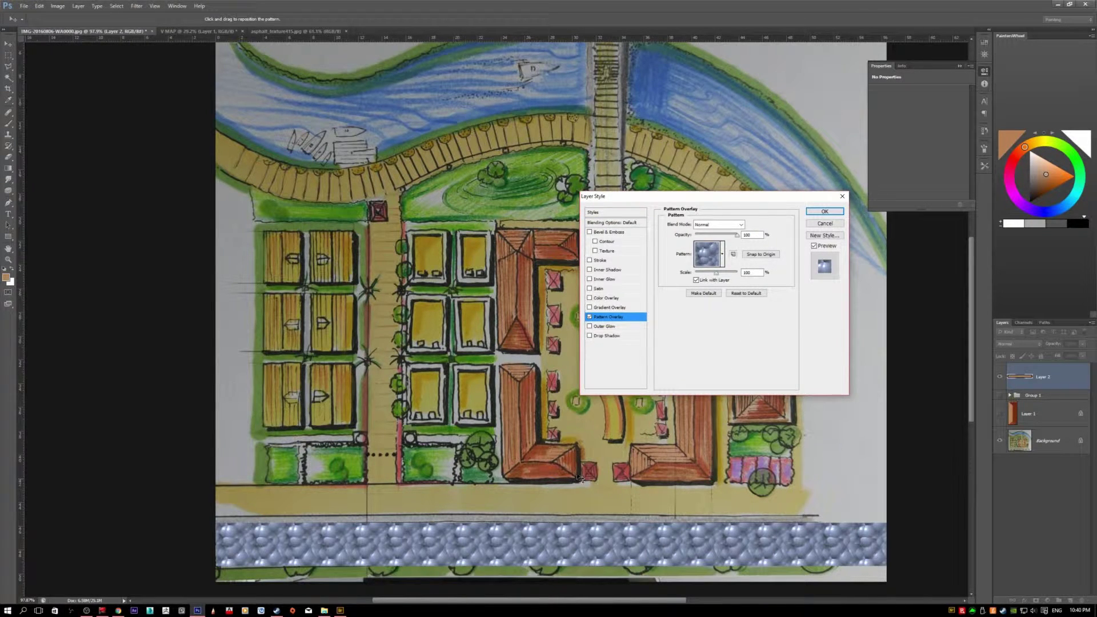
click(724, 247)
click(680, 294)
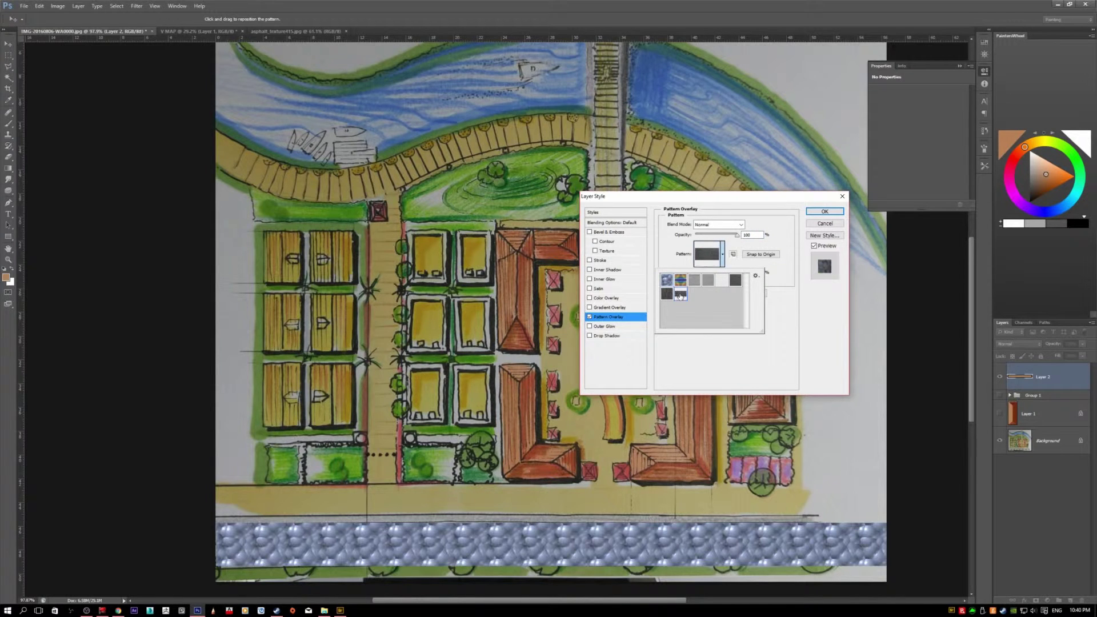
- Reduce the asphalt overlay's scale to a fine grain and apply the layer style
click(784, 359)
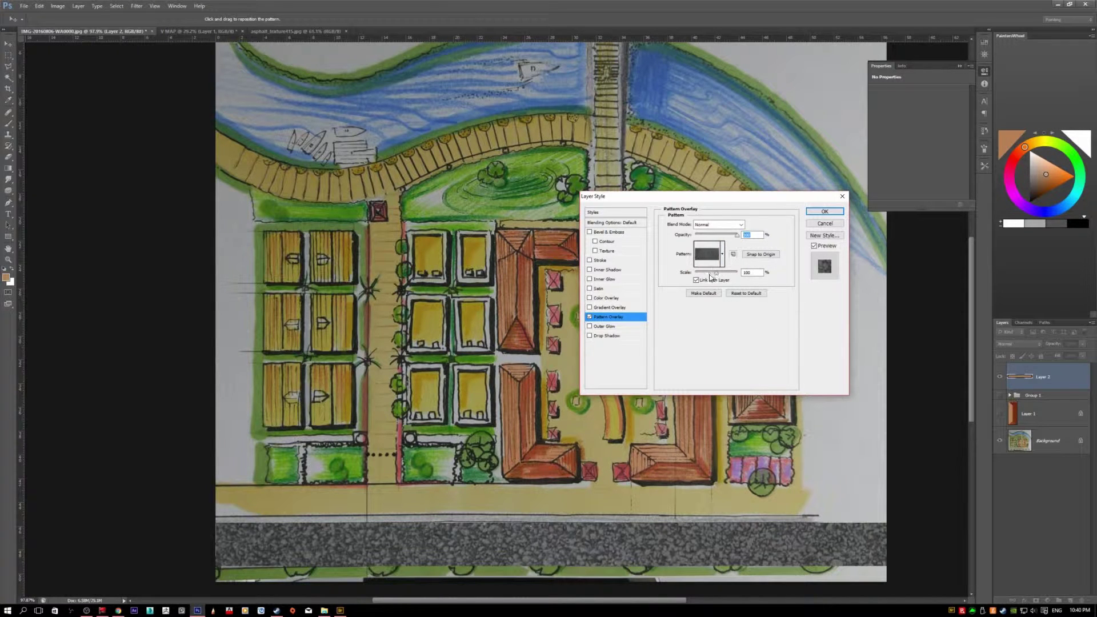
drag(704, 275, 700, 273)
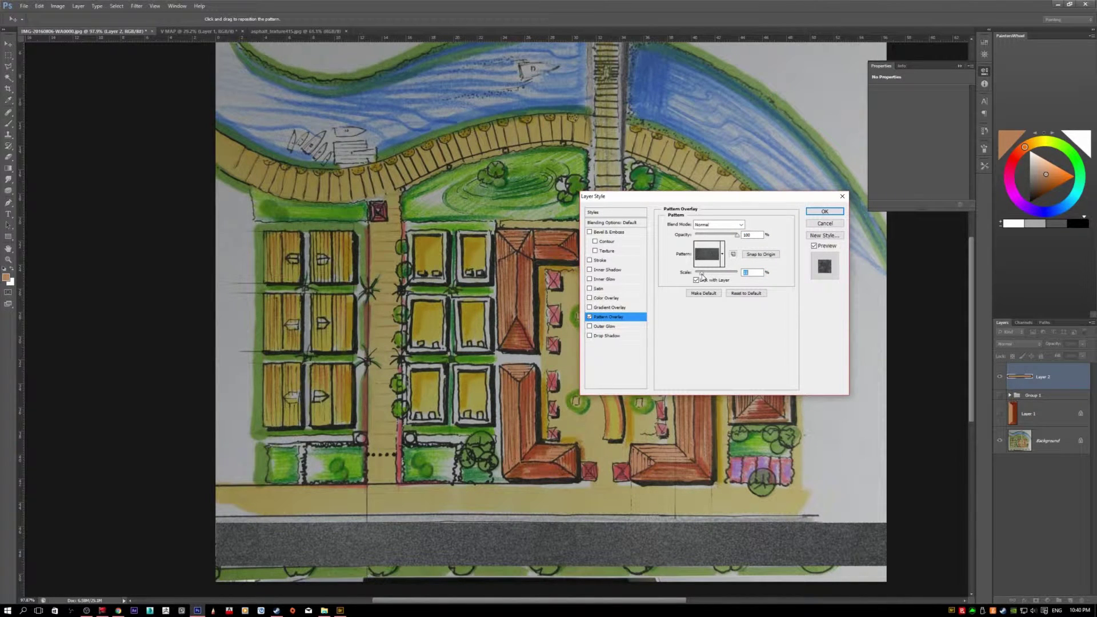
click(824, 211)
- Marquee-select the vertical bridge across the river, fill it with the foreground color on the asphalt layer, and deselect
scroll(556, 371, down, 3)
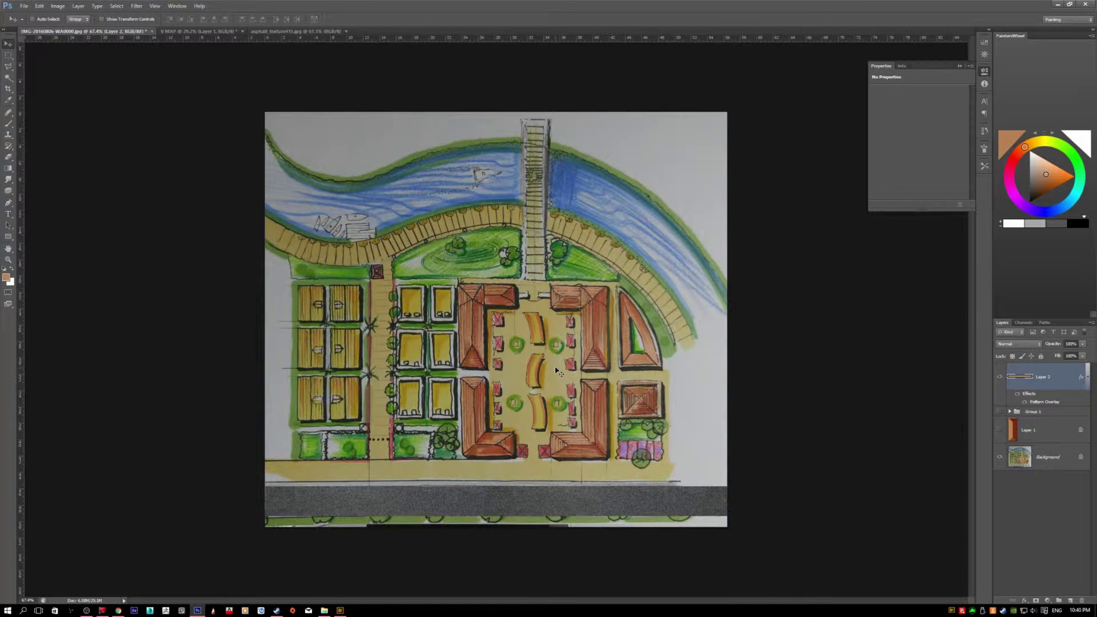
key(m)
scroll(497, 326, up, 3)
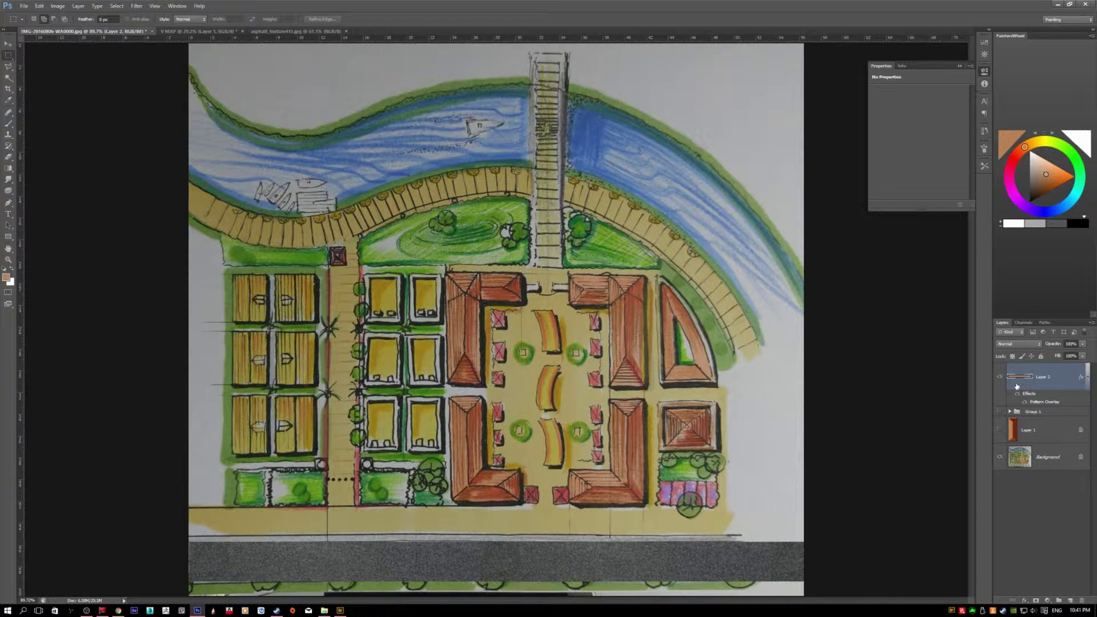
scroll(493, 315, down, 1)
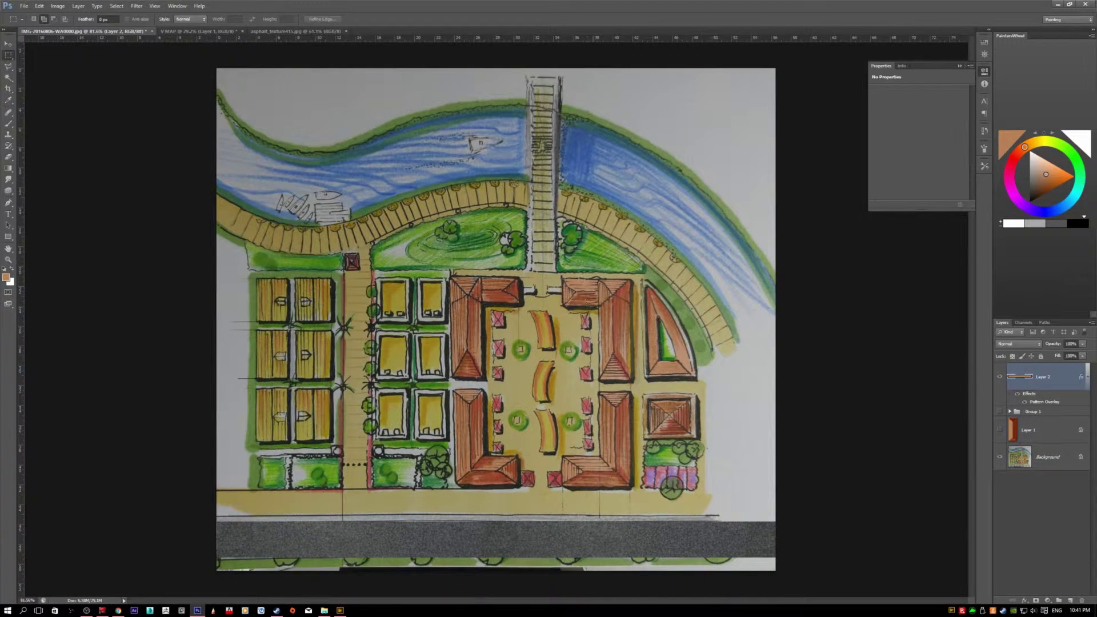
drag(527, 63, 559, 272)
key(alt+BackSpace)
key(ctrl+d)
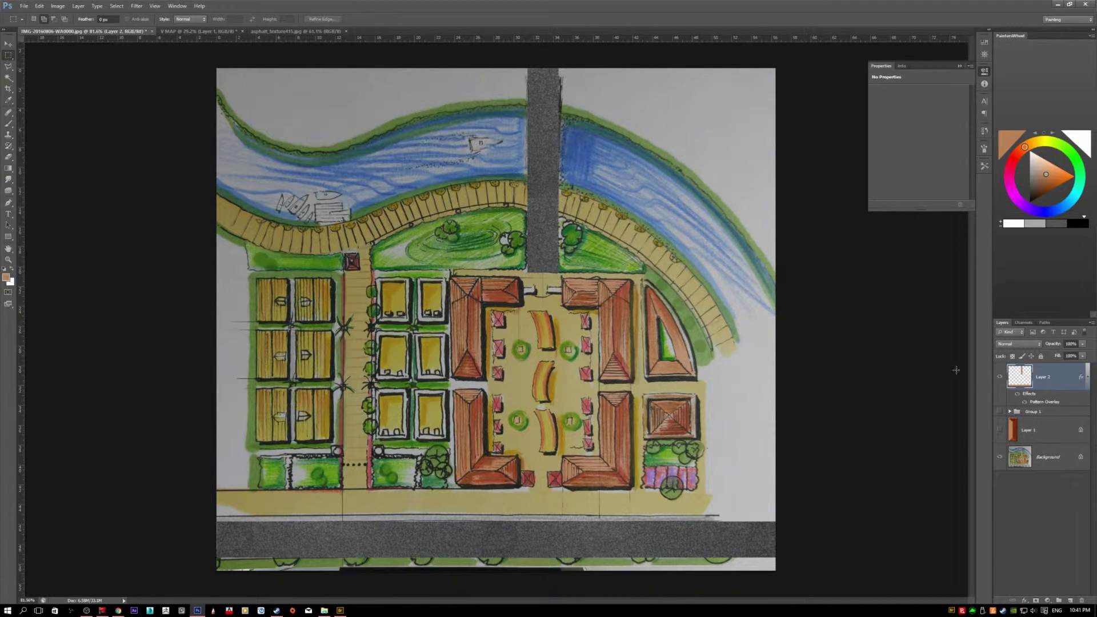
- Hide the layer's pattern overlay and fill the vertical walkway between the yellow house blocks with the foreground color
click(1024, 402)
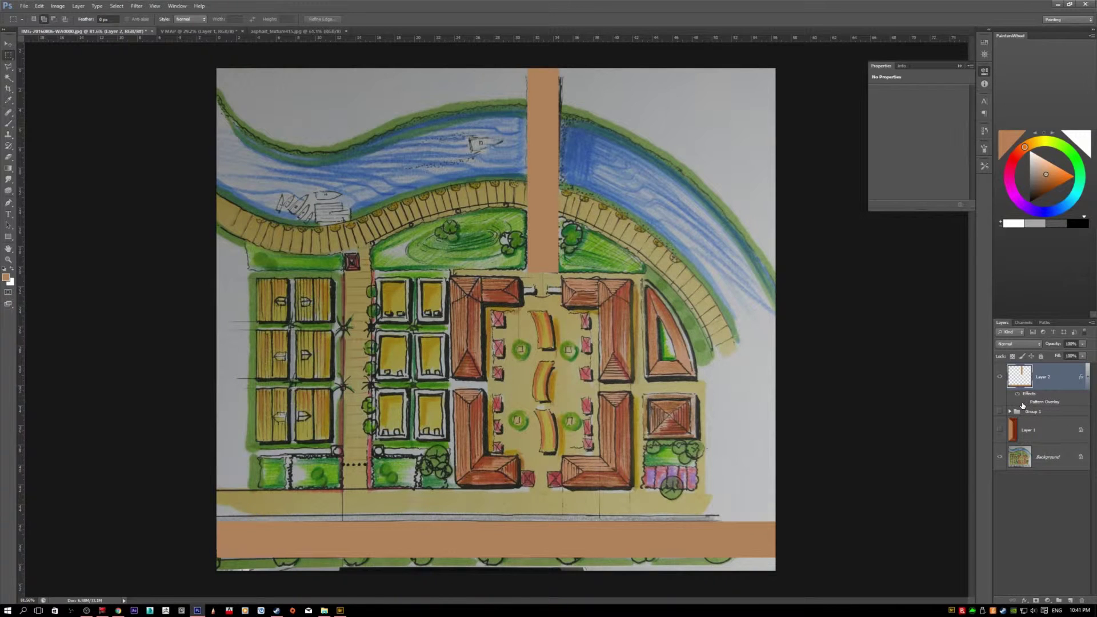
drag(344, 252, 369, 488)
key(alt+BackSpace)
key(ctrl+d)
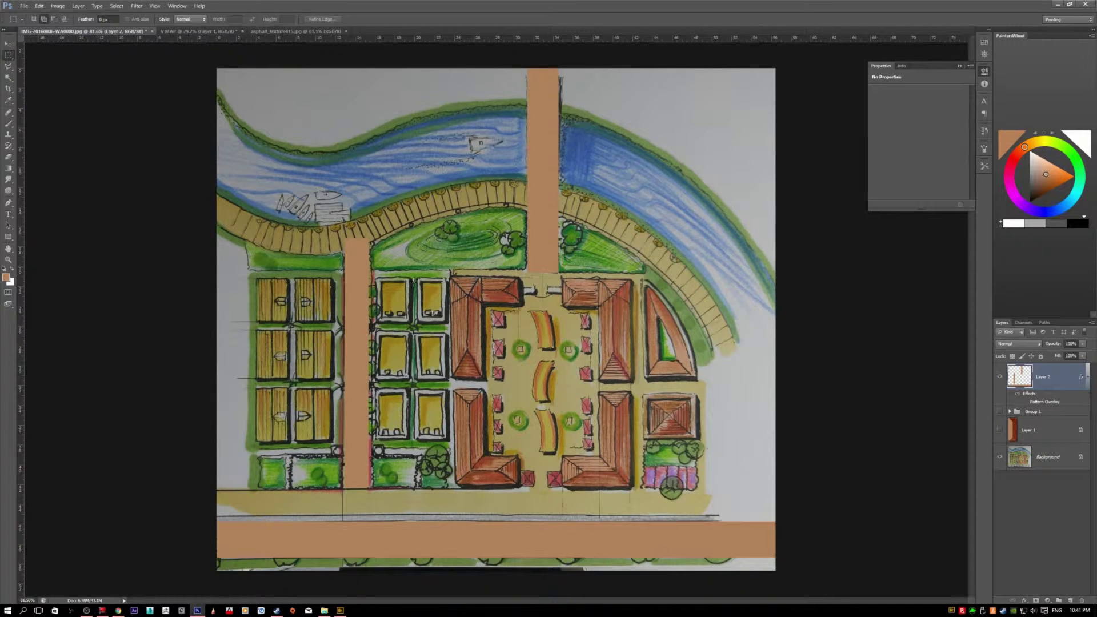
- Fill the central courtyard between the red-roofed buildings with the foreground color and show the asphalt pattern overlay again
drag(486, 306, 599, 456)
key(alt+BackSpace)
key(ctrl+d)
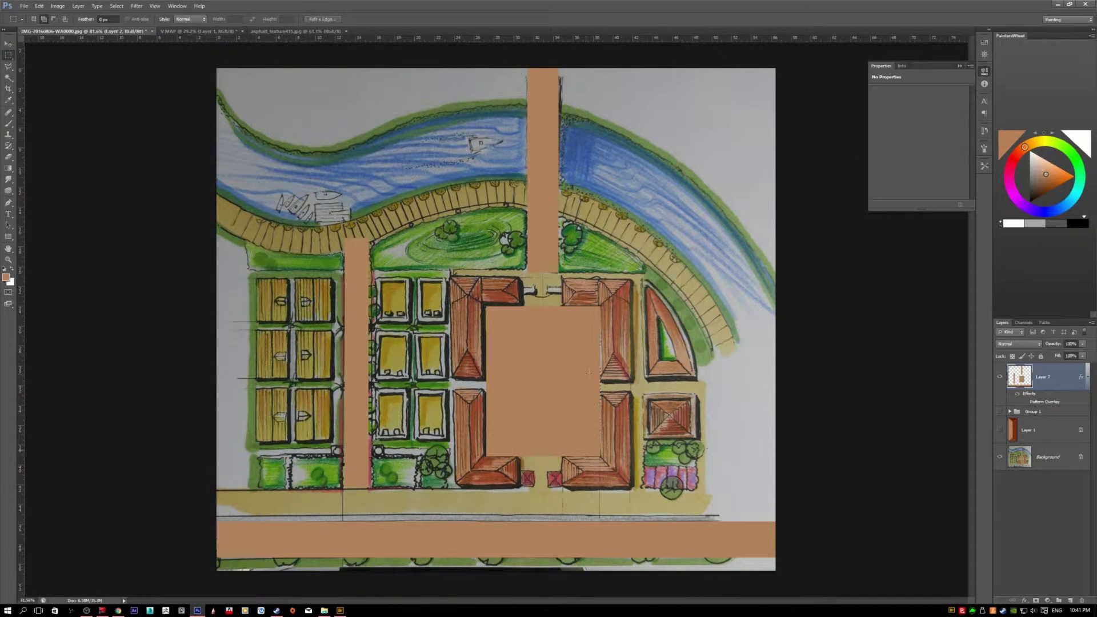
click(1023, 402)
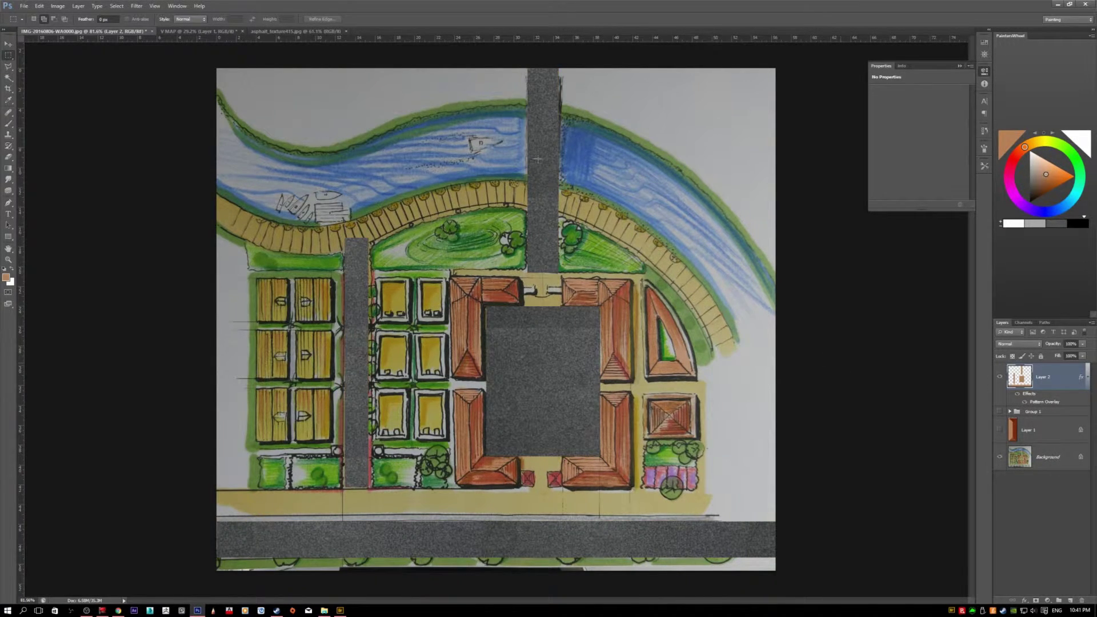
scroll(412, 359, down, 3)
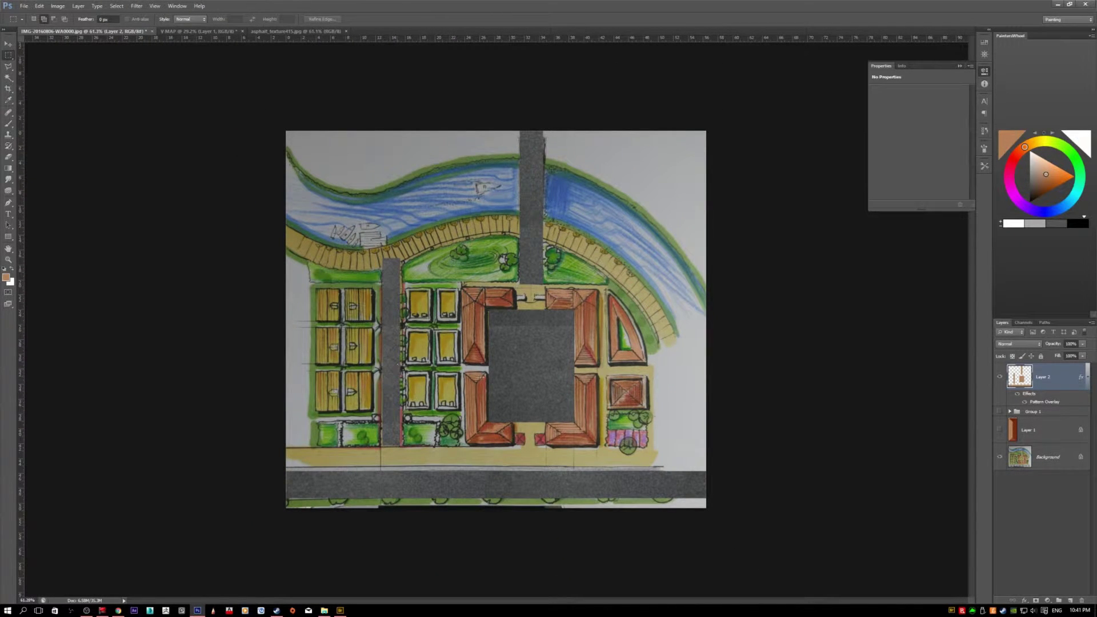
scroll(483, 368, down, 2)
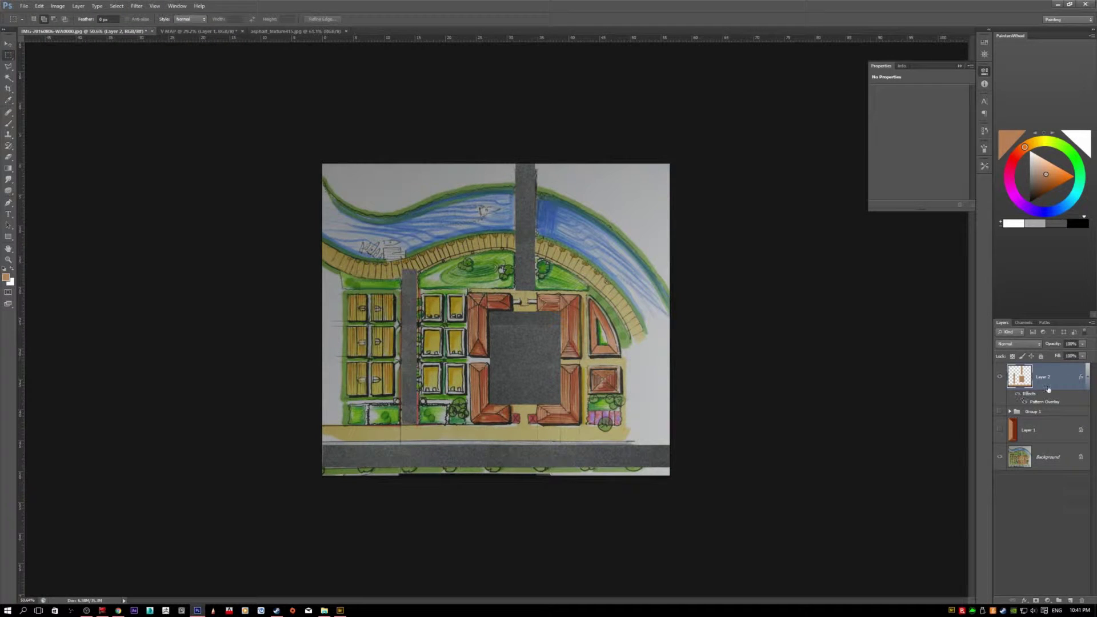
scroll(503, 301, up, 5)
scroll(503, 301, up, 2)
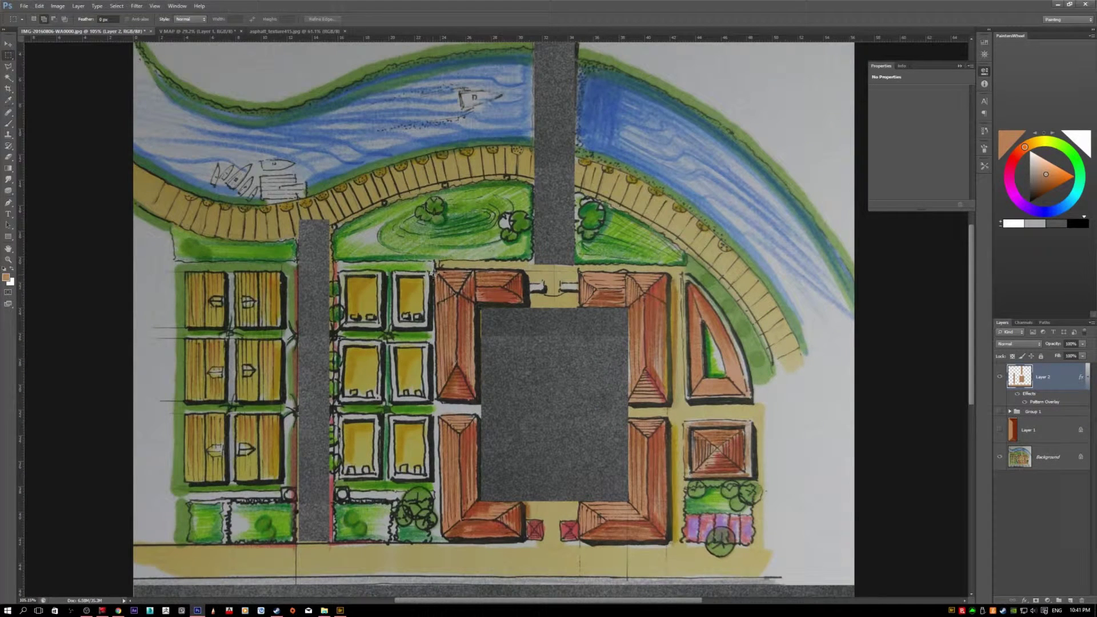
- Show the roof block layer and try a drop shadow with an increased distance on it
click(998, 431)
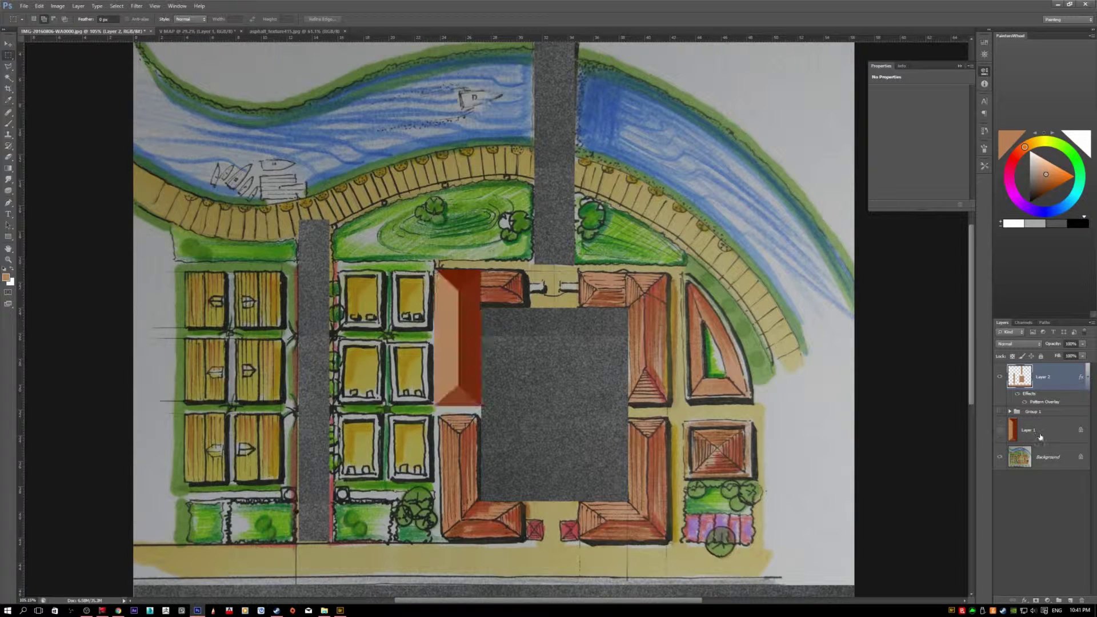
click(1040, 436)
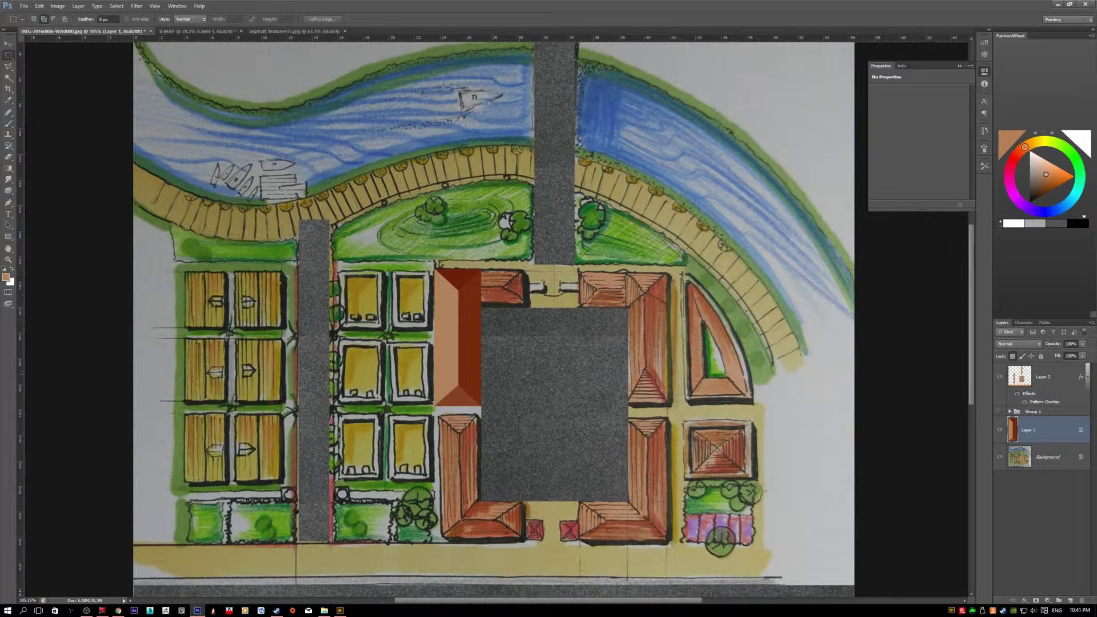
double_click(1051, 432)
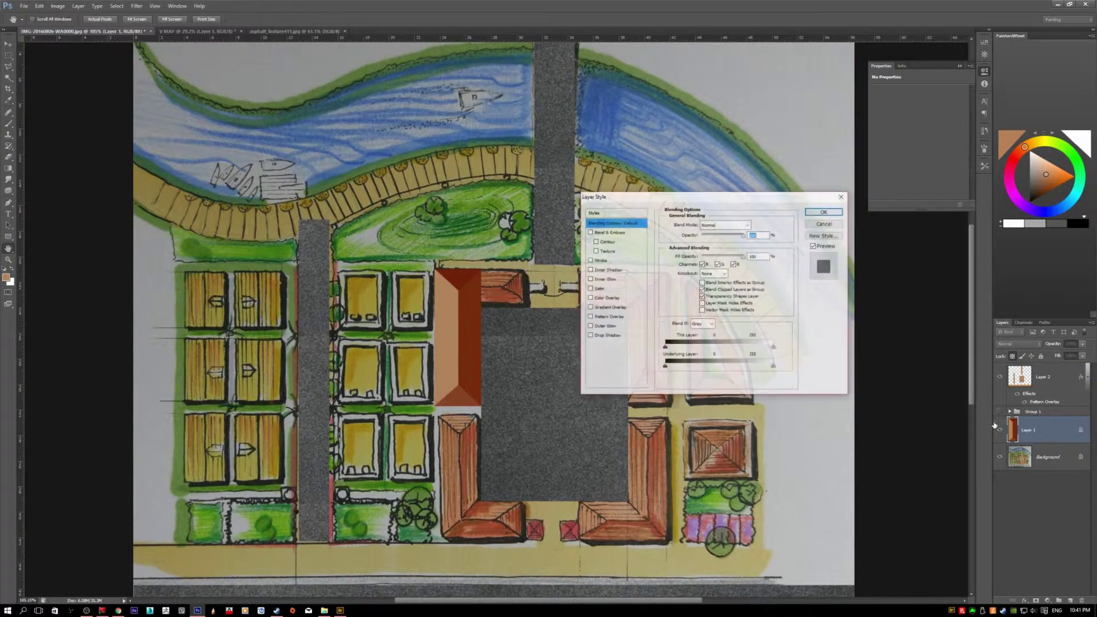
click(600, 340)
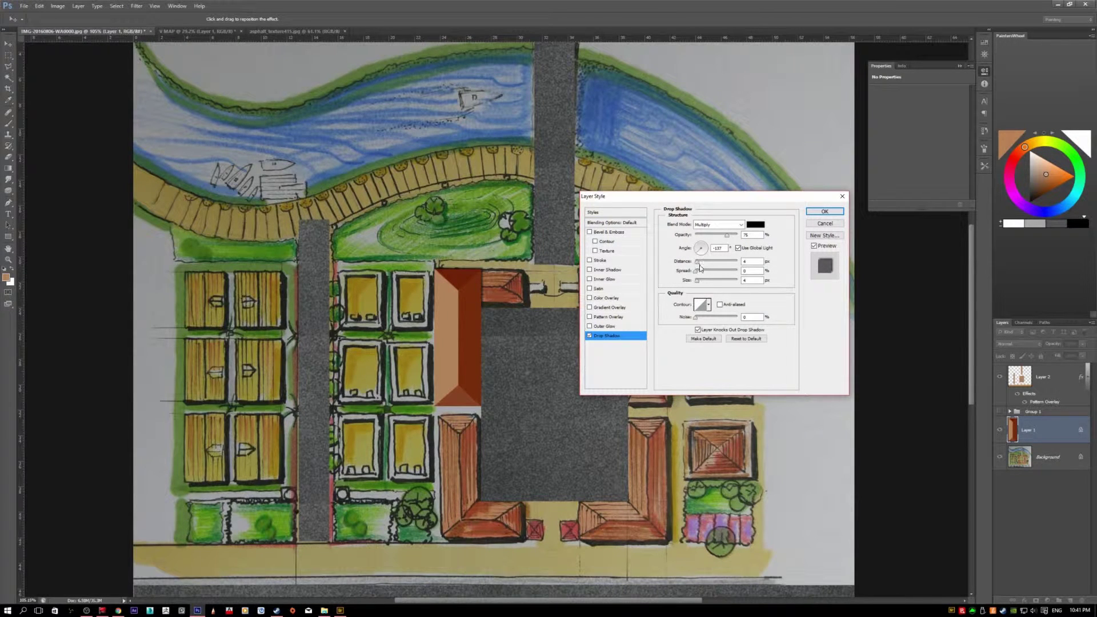
drag(697, 261, 709, 261)
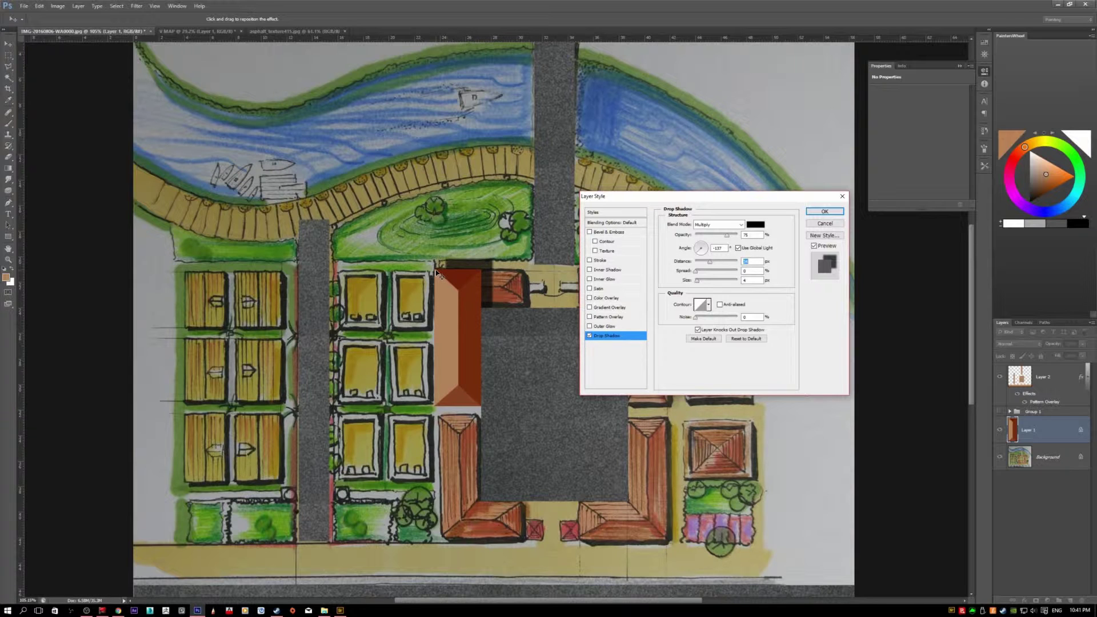
click(824, 212)
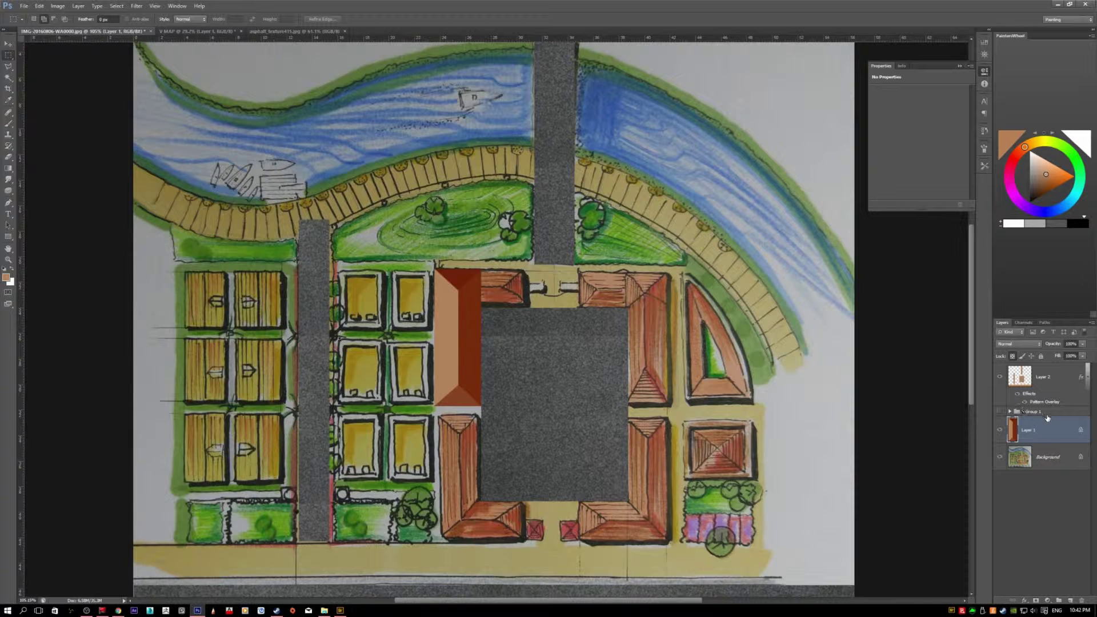
- Add a new empty layer and place it directly beneath the roof block layer
click(1061, 600)
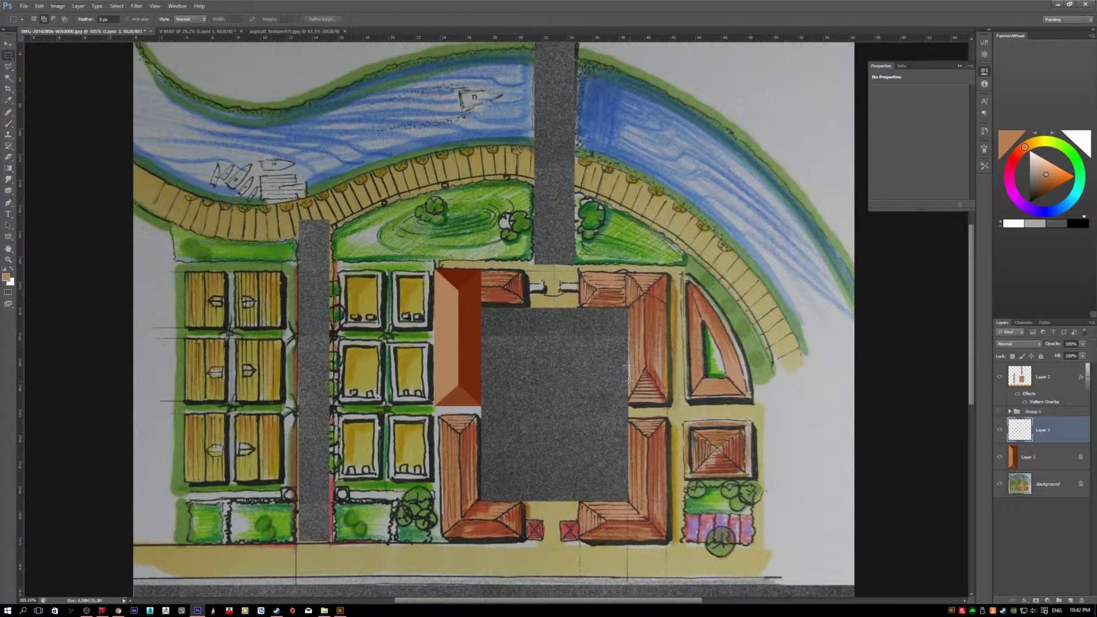
key(l)
drag(1056, 434, 1055, 467)
- Outline a polygonal cast shadow running from the roof block's upper-left corner around its right side to the lower-right corner
scroll(553, 297, up, 2)
scroll(370, 257, up, 3)
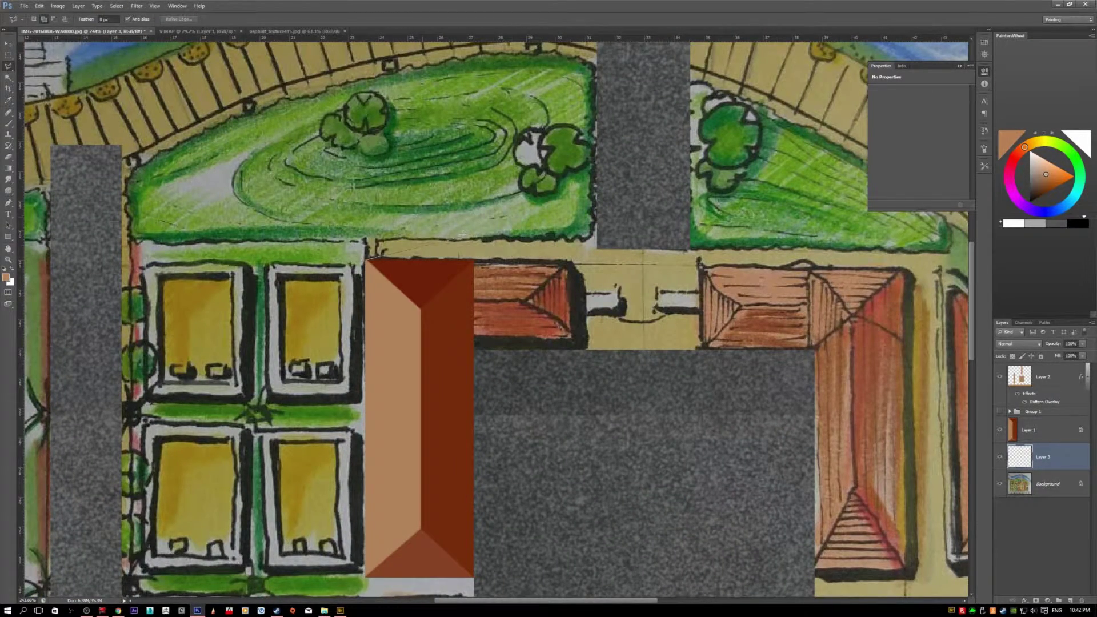
click(445, 224)
click(525, 226)
click(474, 576)
double_click(496, 559)
- Fill the shadow outline with black, deselect, and move the asphalt layer beneath the shadow layer
key(alt+BackSpace)
key(ctrl+z)
key(d)
key(alt)
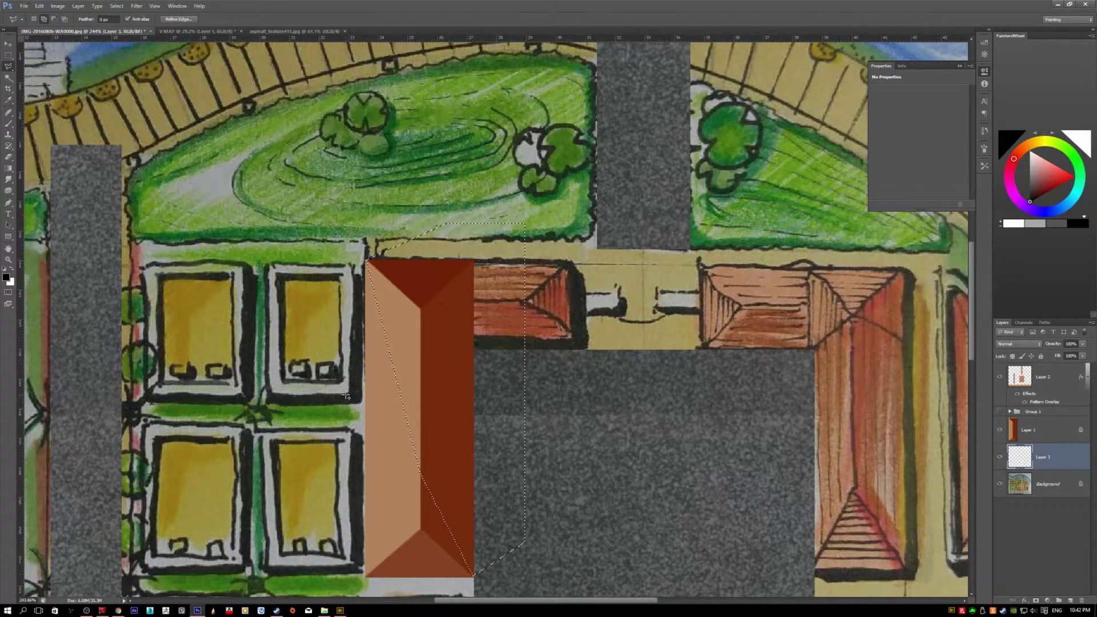
scroll(345, 397, down, 2)
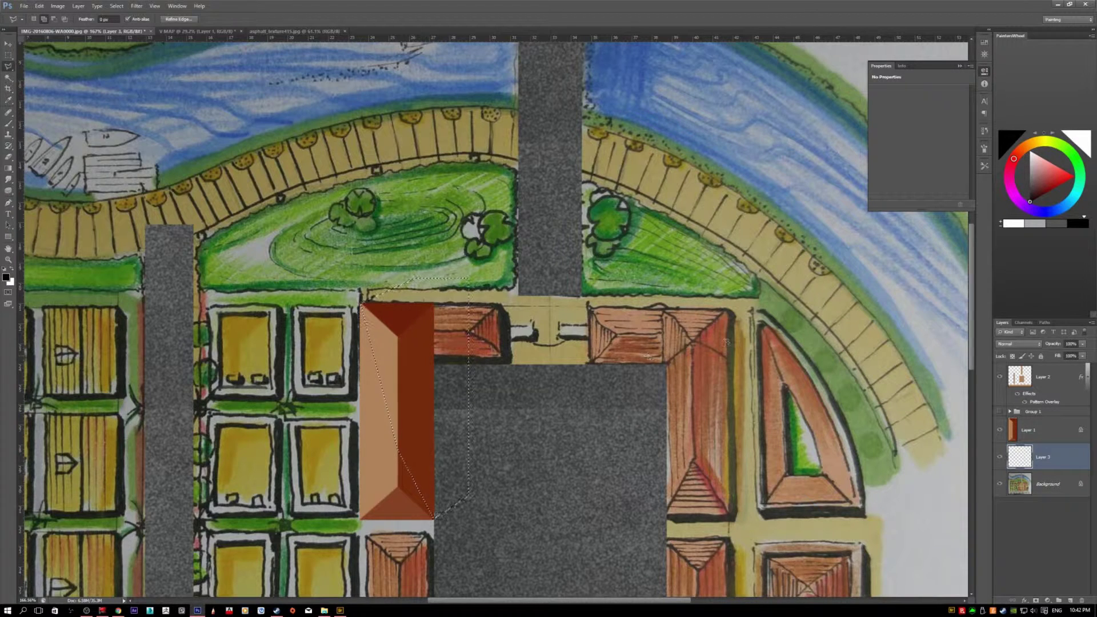
key(alt+BackSpace)
key(Escape)
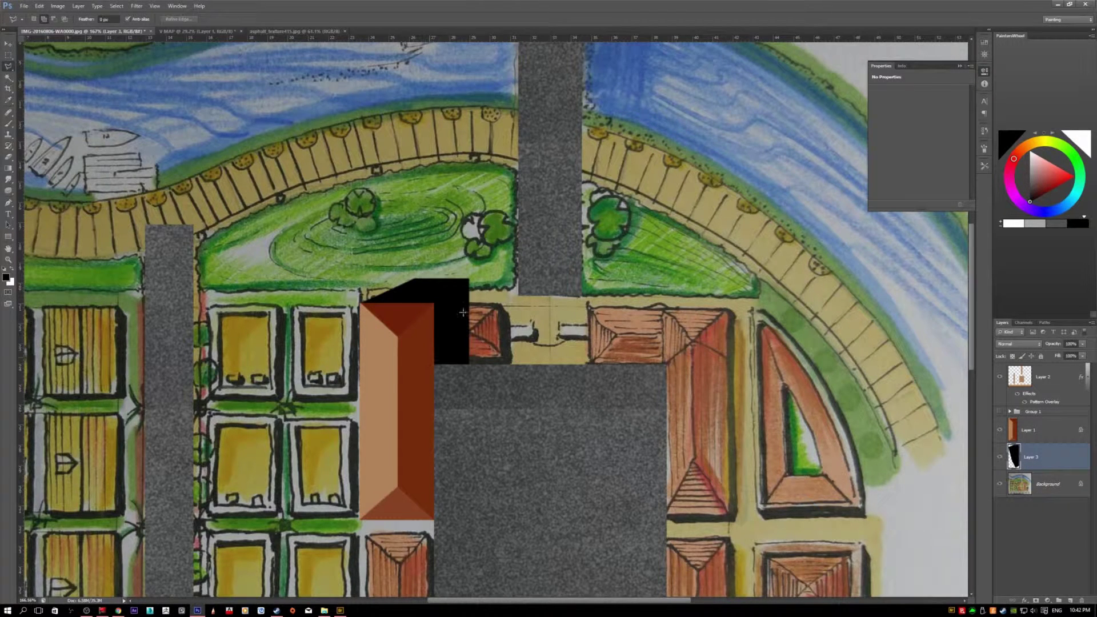
drag(1049, 387, 1035, 461)
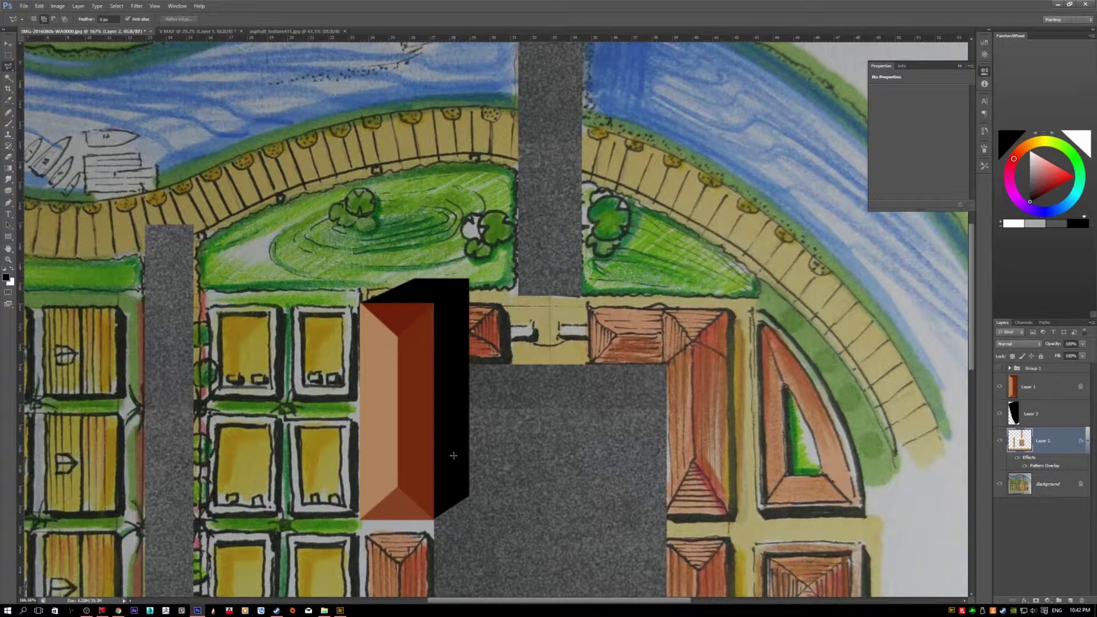
- Copy the shadow's slanted upper corner to its own layer and move the copy to the shadow's lower end as an angle reference
scroll(409, 377, up, 2)
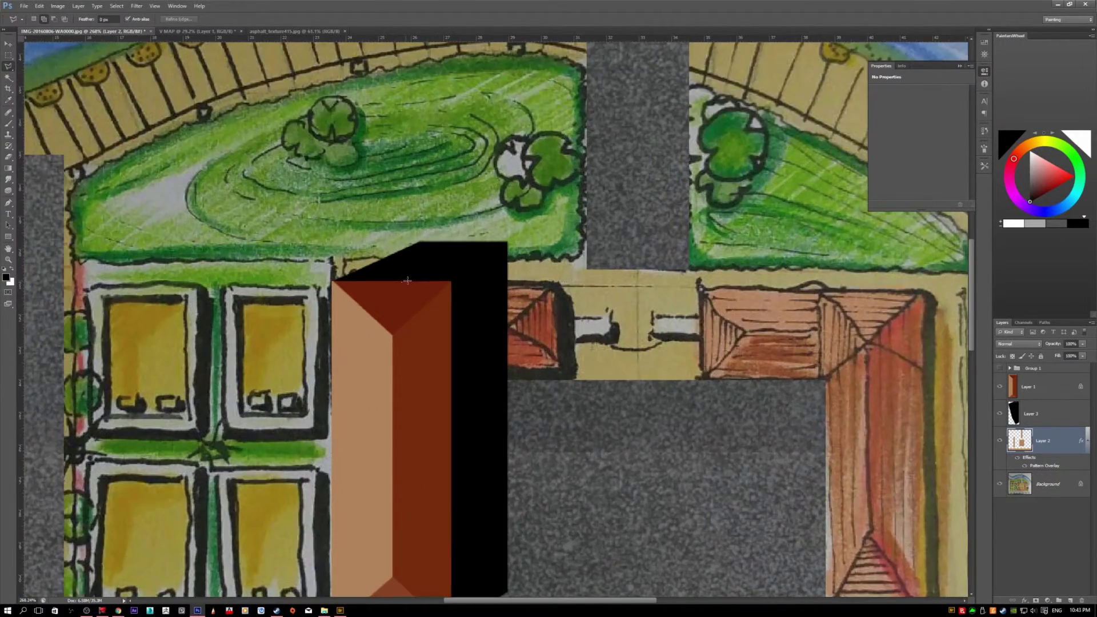
scroll(415, 299, down, 1)
key(m)
drag(425, 235, 329, 318)
key(ctrl+j)
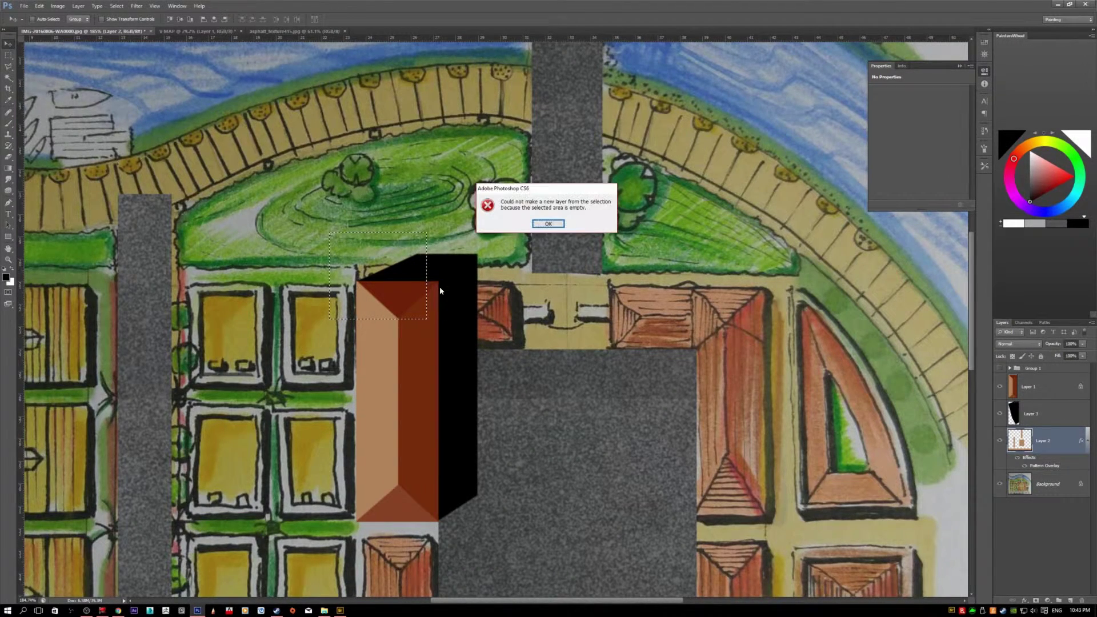
click(548, 223)
click(1045, 414)
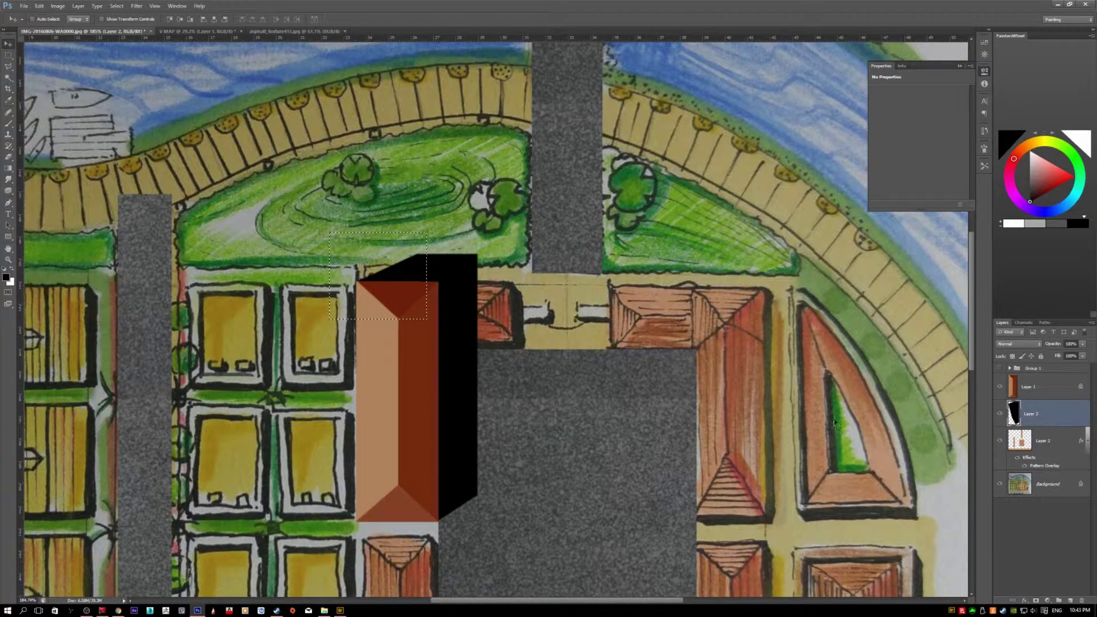
key(ctrl+j)
drag(399, 279, 489, 525)
scroll(482, 529, up, 1)
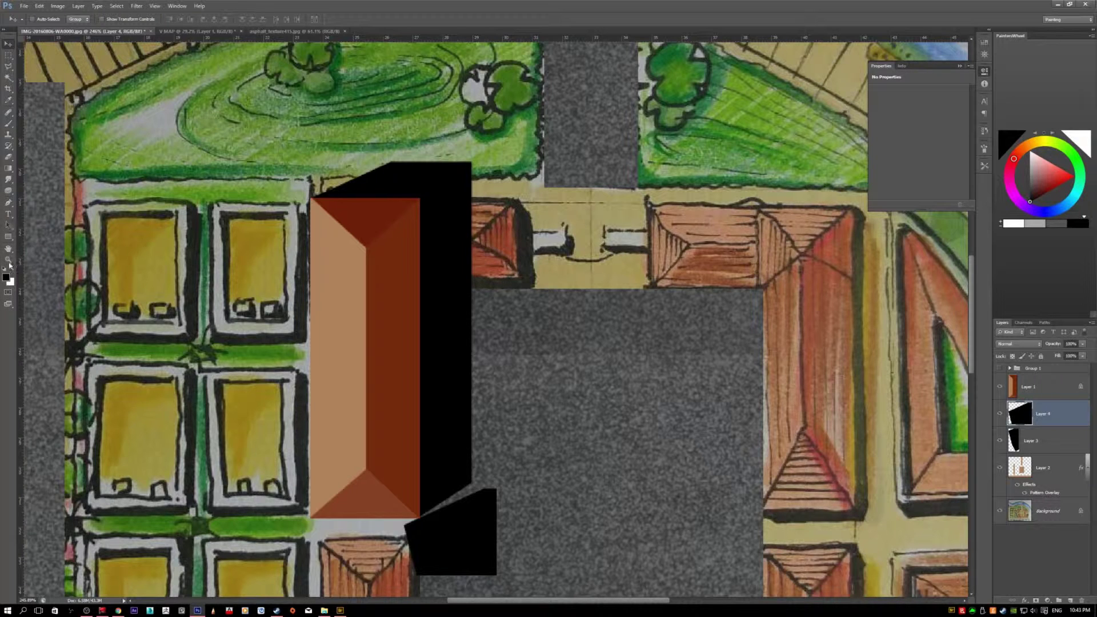
- Draw a diagonal guide line along the shadow's slanted upper edge and move it down to the roof's lower-right corner
click(8, 234)
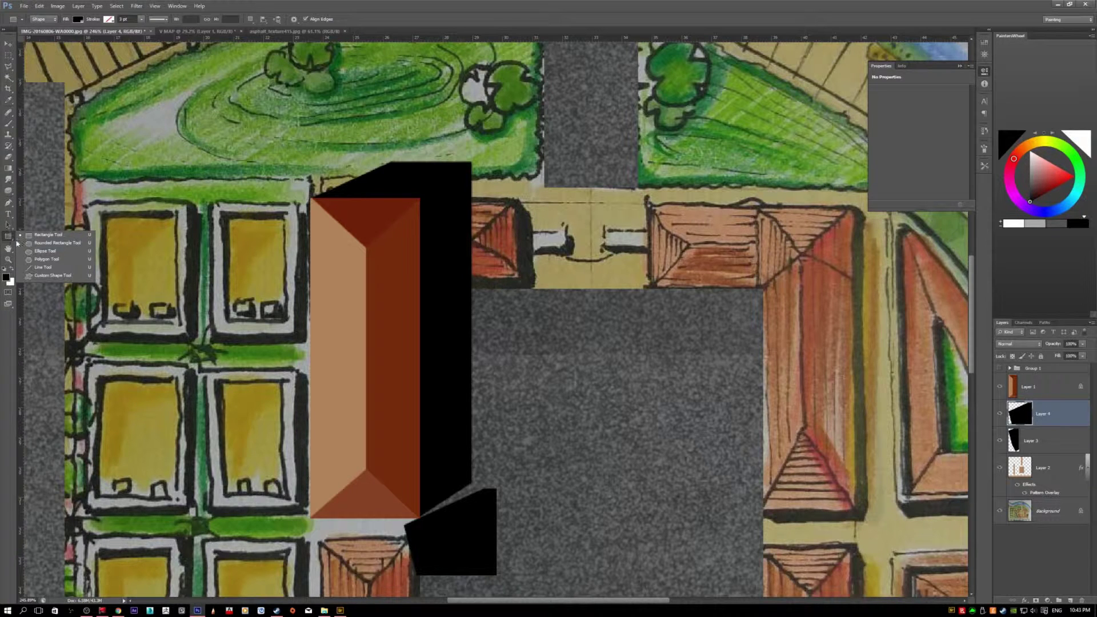
click(49, 267)
scroll(380, 292, down, 2)
mouse_move(194, 288)
mouse_down()
mouse_move(551, 109)
mouse_move(539, 116)
mouse_up()
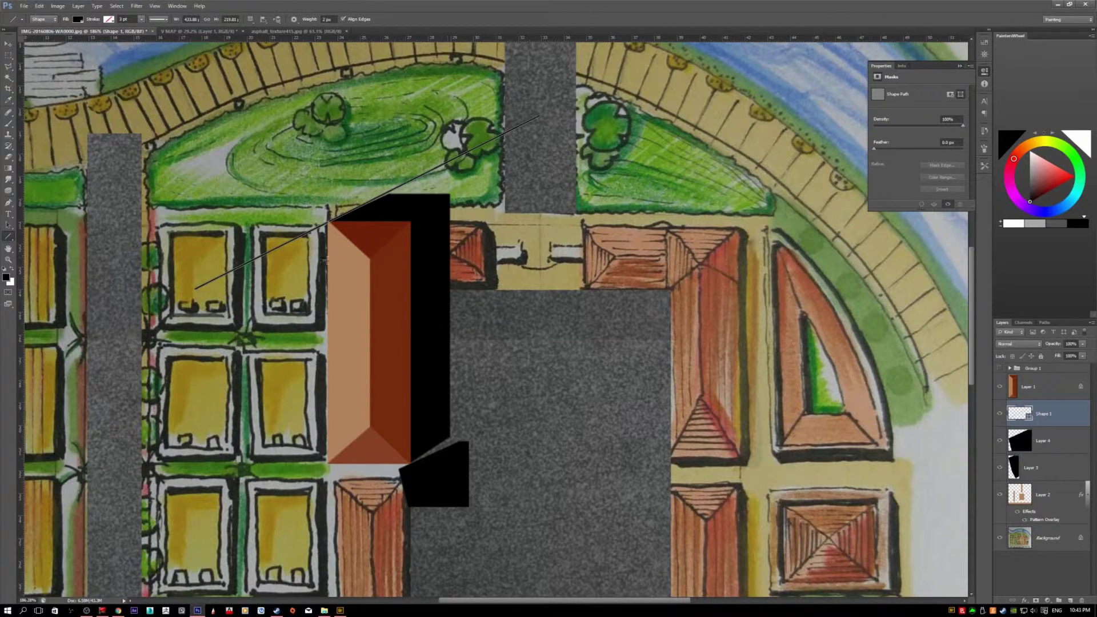
key(v)
drag(368, 207, 679, 185)
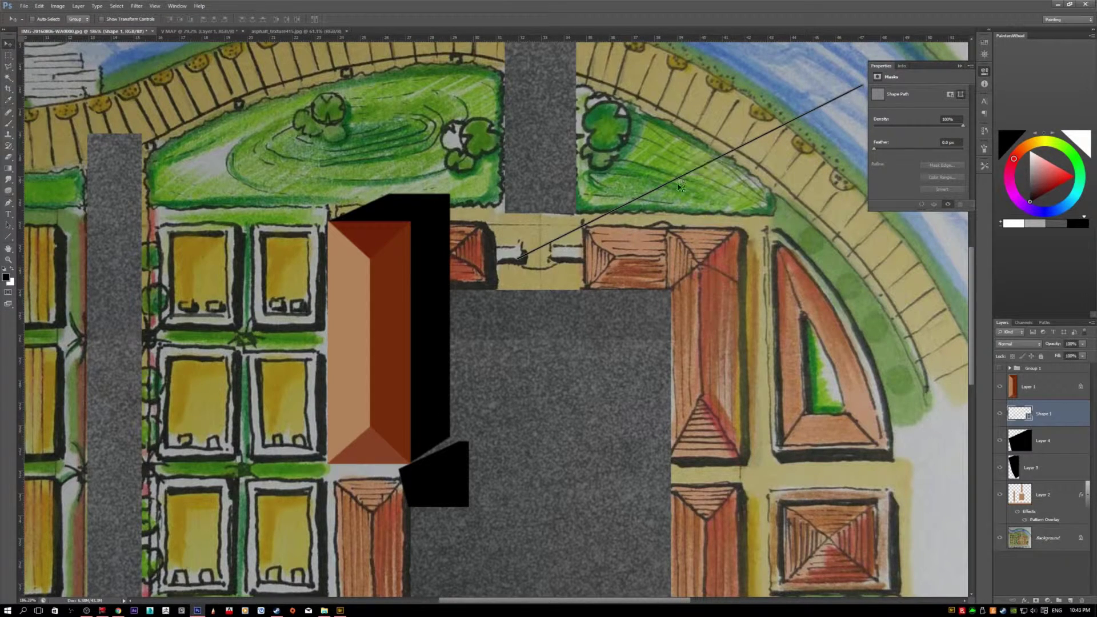
drag(628, 205, 431, 452)
- Delete the copied shadow corner and align the guide line precisely with the roof's lower-right corner
click(1035, 443)
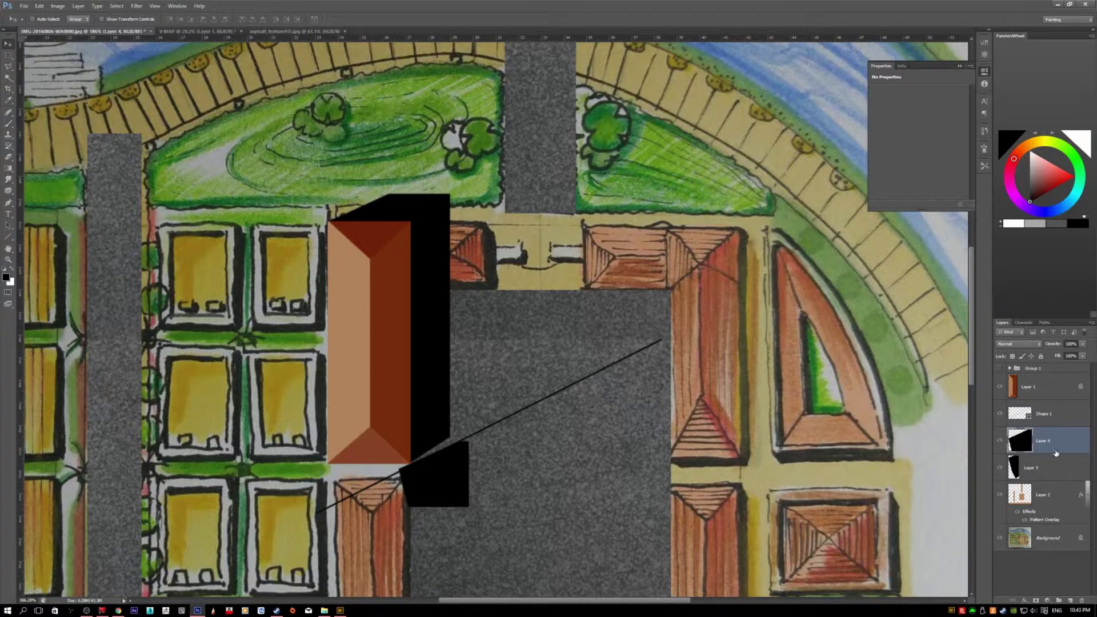
key(Delete)
click(1045, 414)
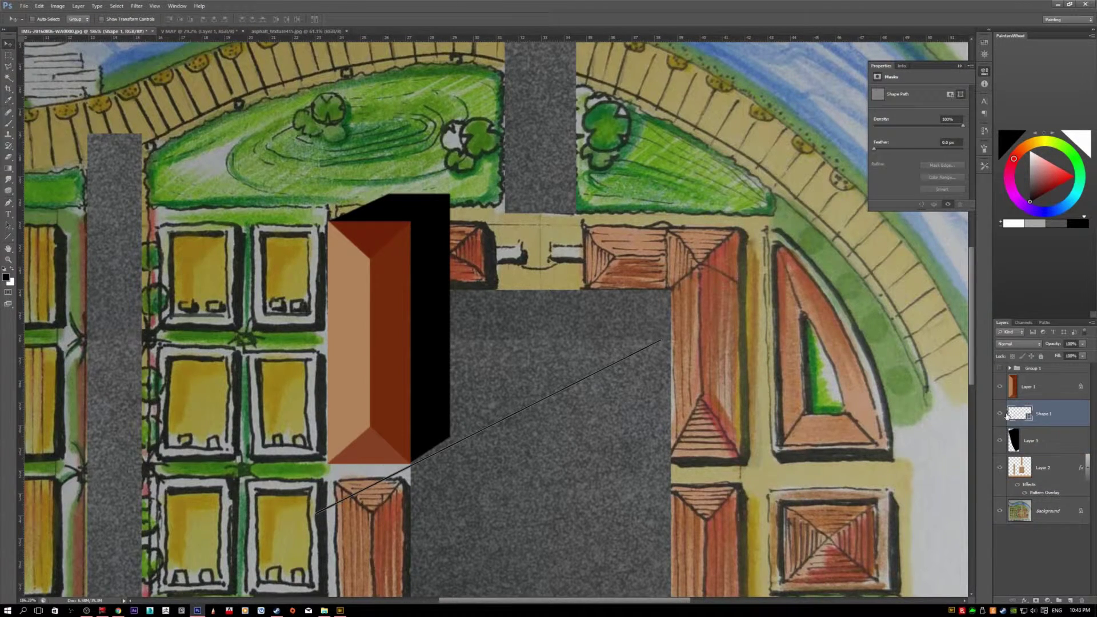
scroll(339, 484, up, 5)
drag(337, 483, 339, 484)
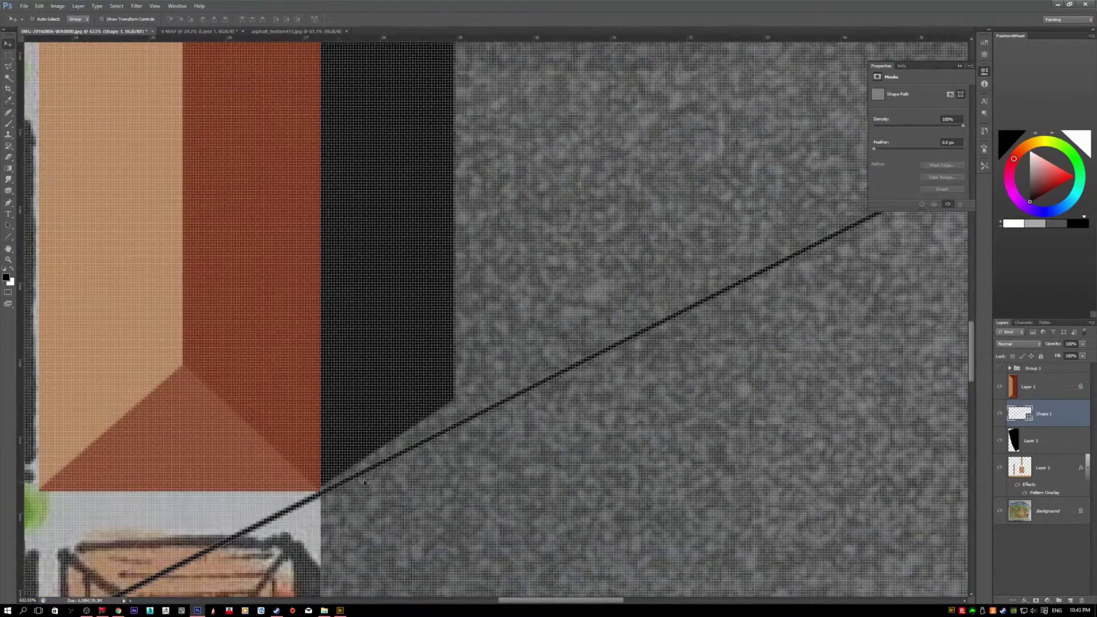
- Outline the gap between the shadow's lower edge and the guide line and fill it with black on the shadow layer
scroll(377, 477, down, 2)
click(1053, 443)
key(l)
click(342, 487)
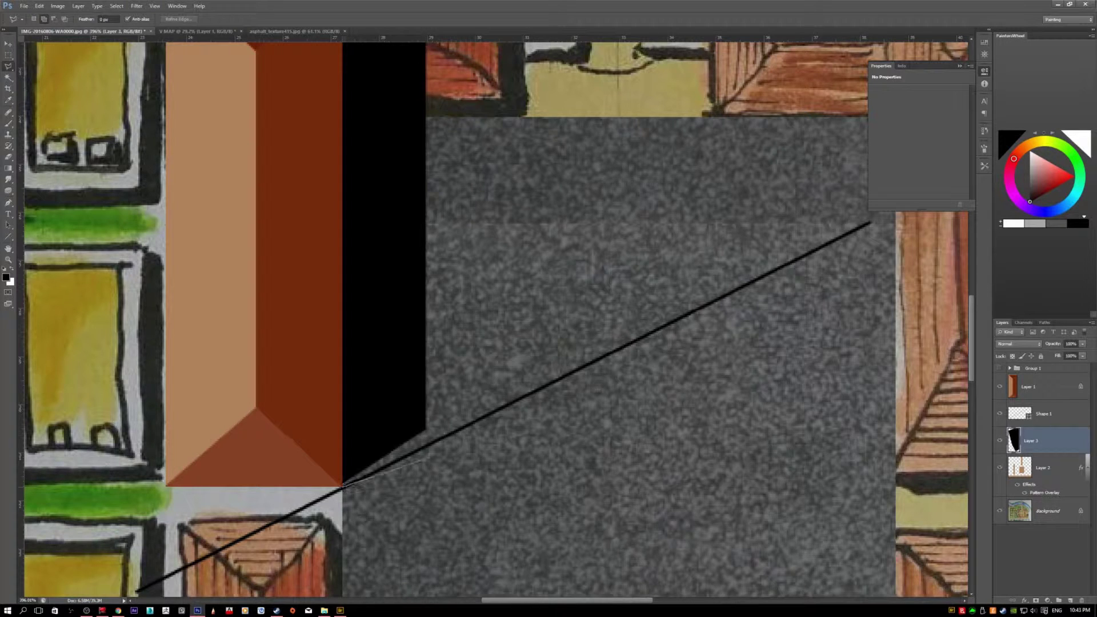
click(426, 446)
click(426, 402)
double_click(269, 405)
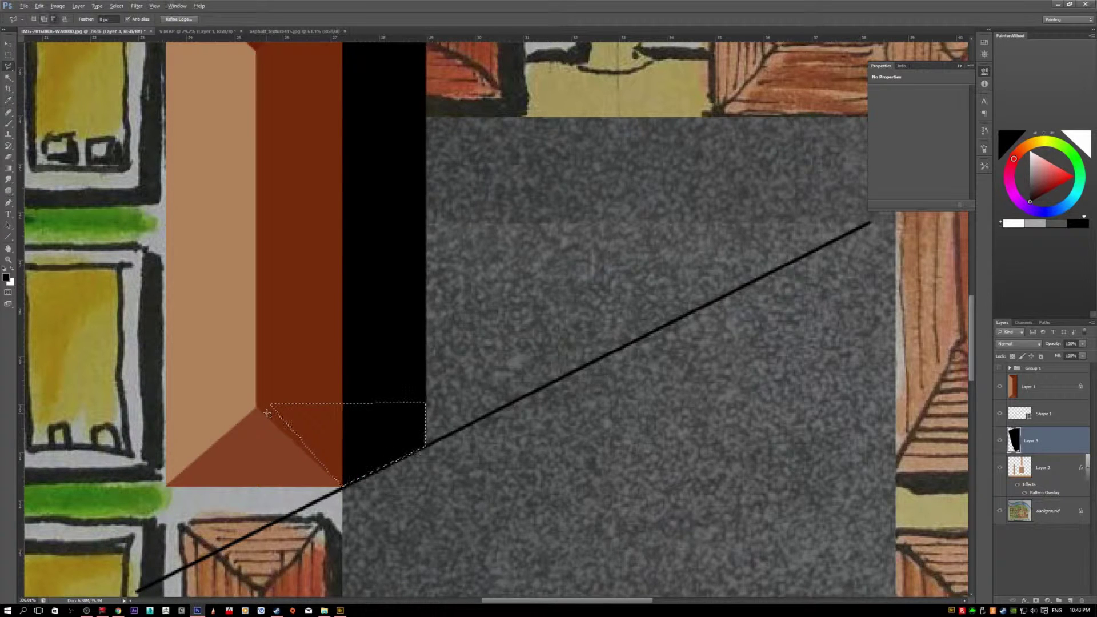
- Lower the shadow layer's opacity to about 54% so the drawing shows through
scroll(311, 402, down, 3)
key(v)
scroll(391, 403, down, 1)
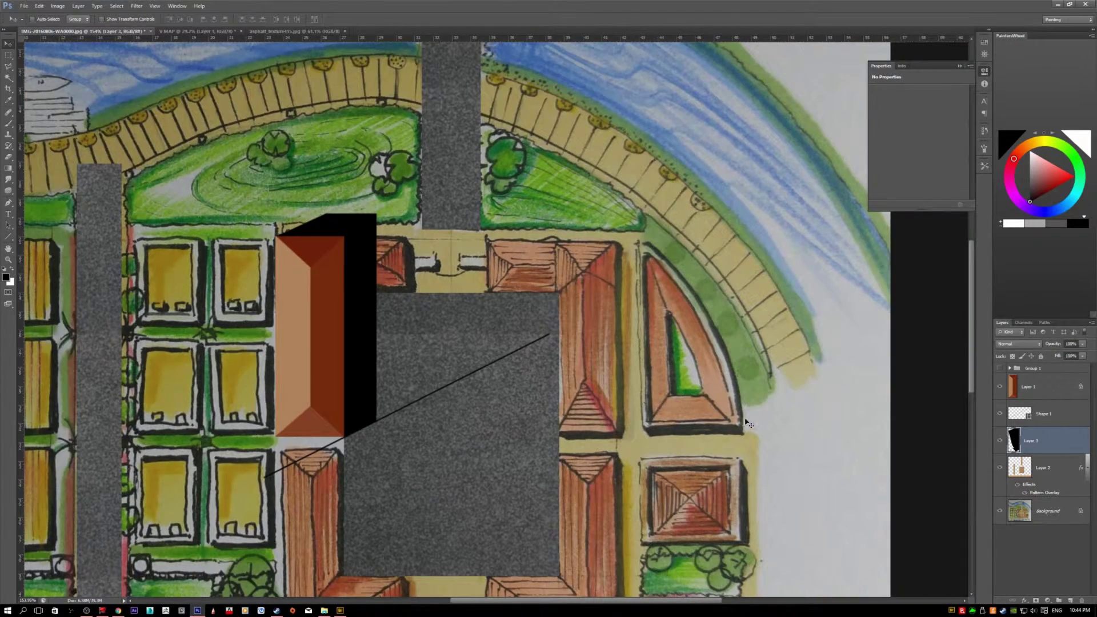
drag(1079, 346, 1065, 352)
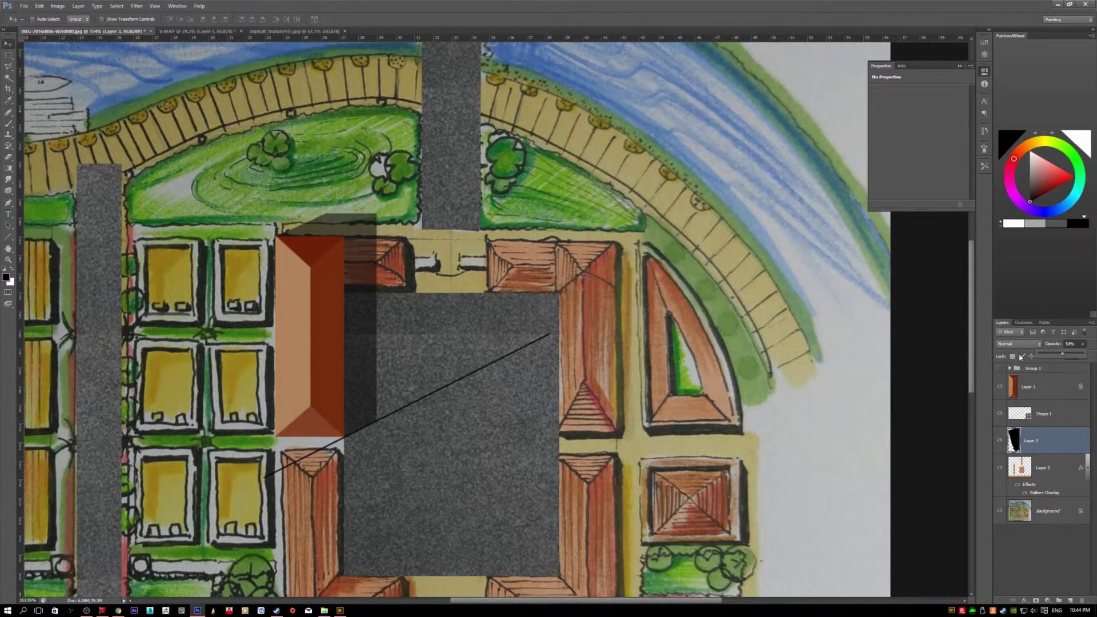
- Move the shadow layer above the guide line and duplicate the roof with its shadow onto both long buildings east of the courtyard
scroll(553, 338, down, 1)
drag(1041, 440, 1040, 401)
alt+drag(401, 344, 597, 484)
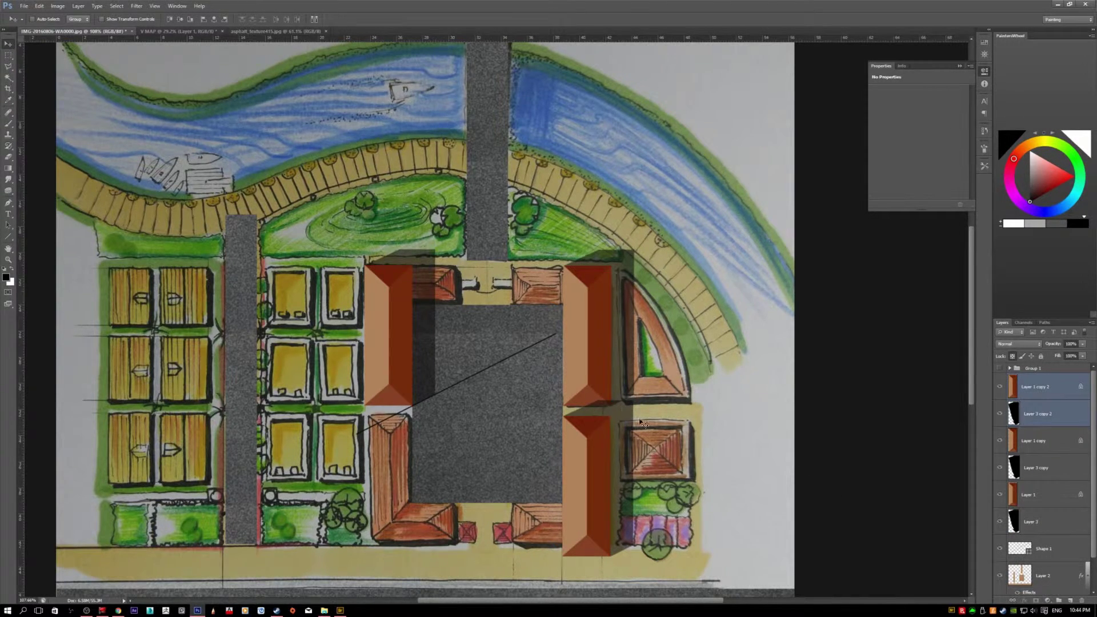
- Select the upper eastern building's shadow outline and remove the overlapping area from the lower building's shadow layer
scroll(640, 423, up, 2)
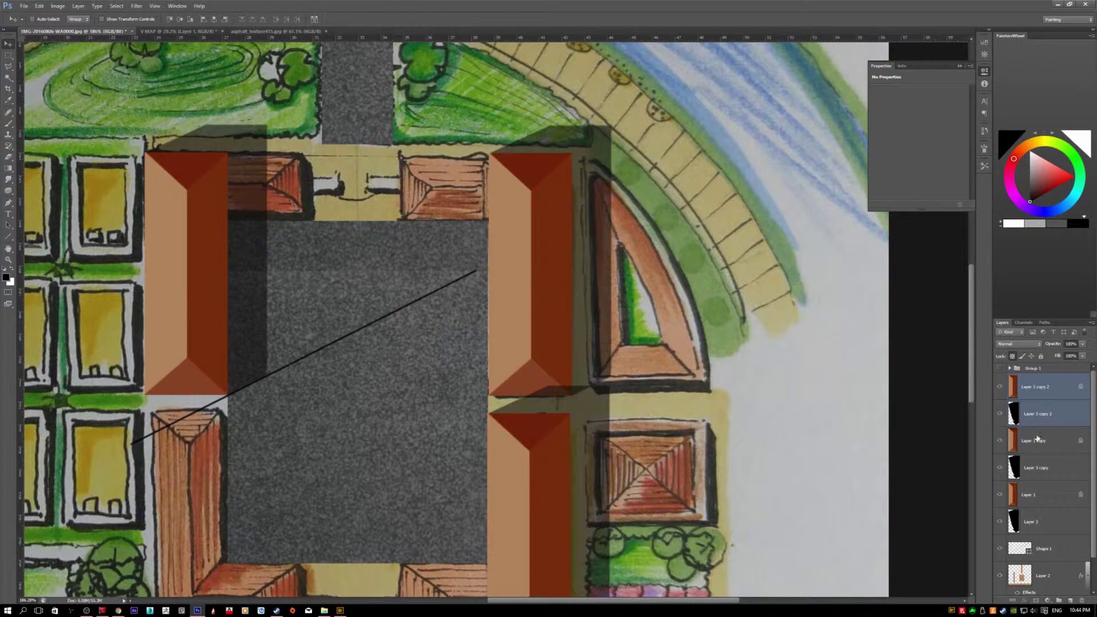
ctrl+click(1015, 446)
ctrl+click(1012, 469)
click(1015, 409)
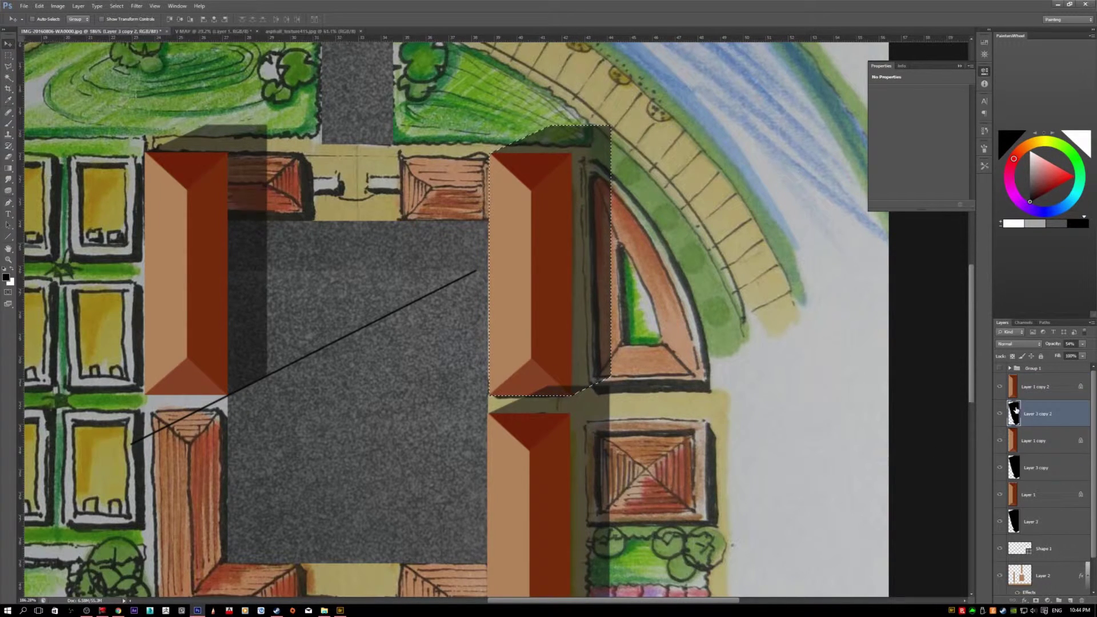
scroll(681, 374, down, 1)
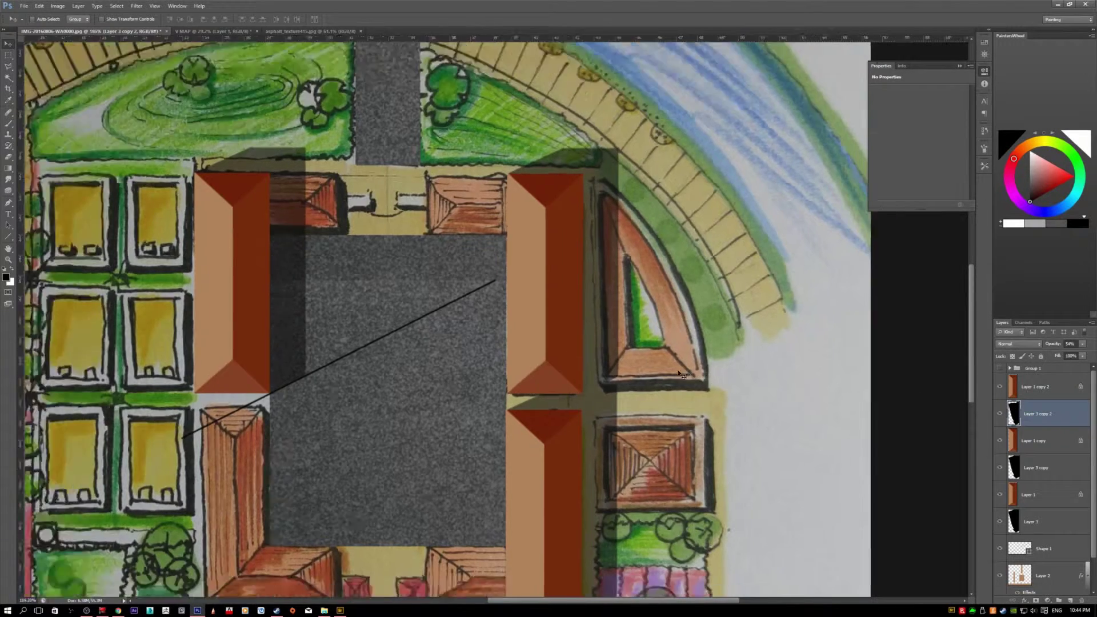
- Delete all roof block and shadow layers, including the duplicates
scroll(681, 374, down, 5)
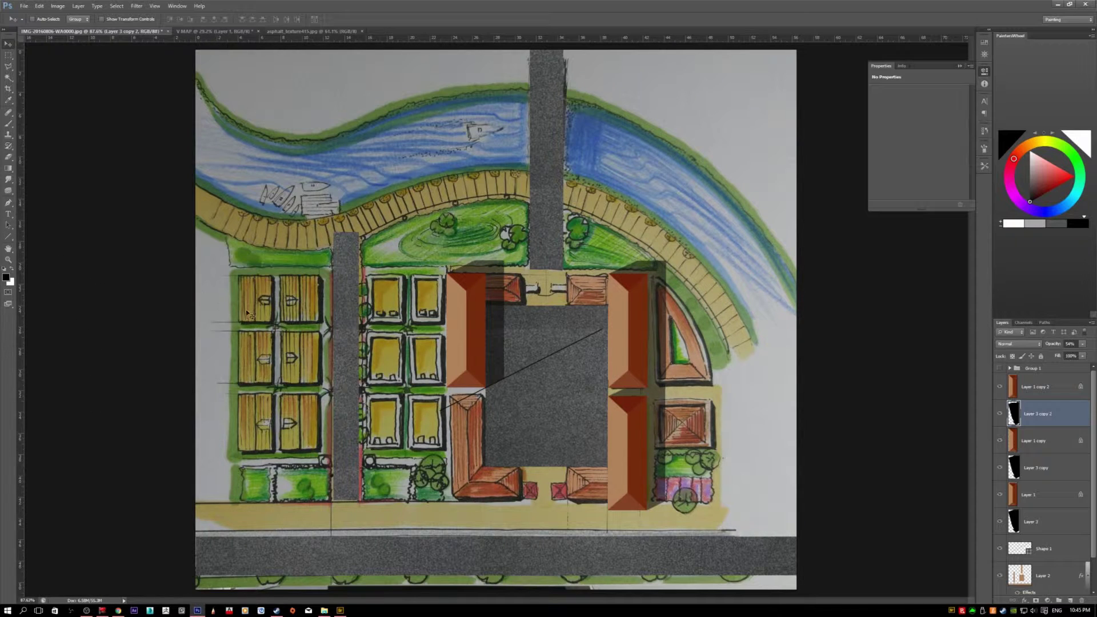
click(1040, 387)
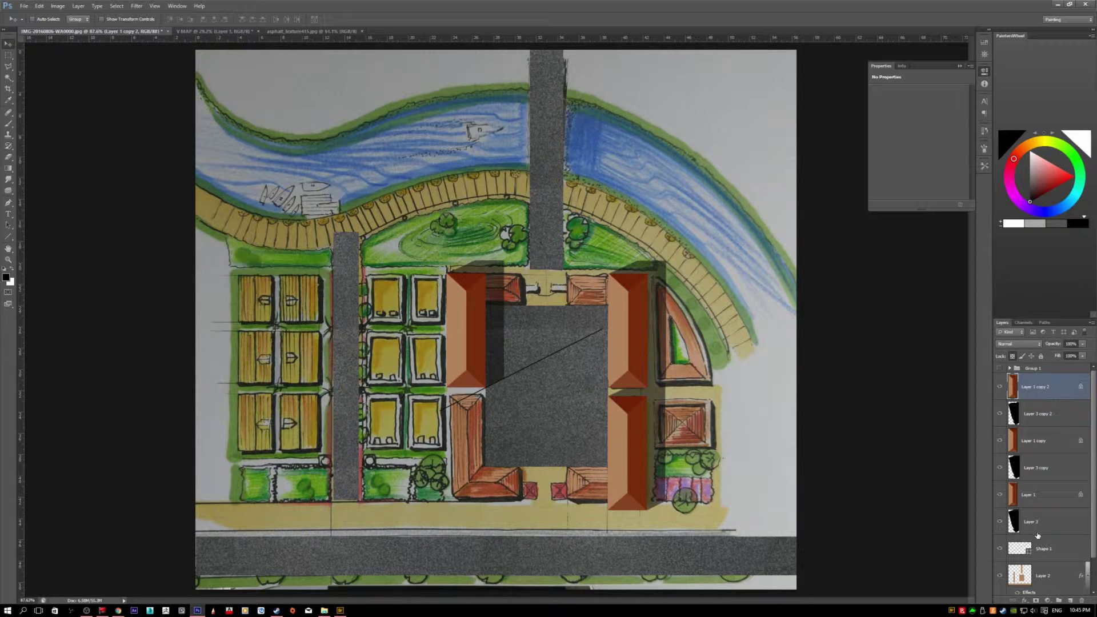
shift+click(1034, 526)
key(Delete)
- Delete the guide line and asphalt layers, then select Group 1
click(1049, 409)
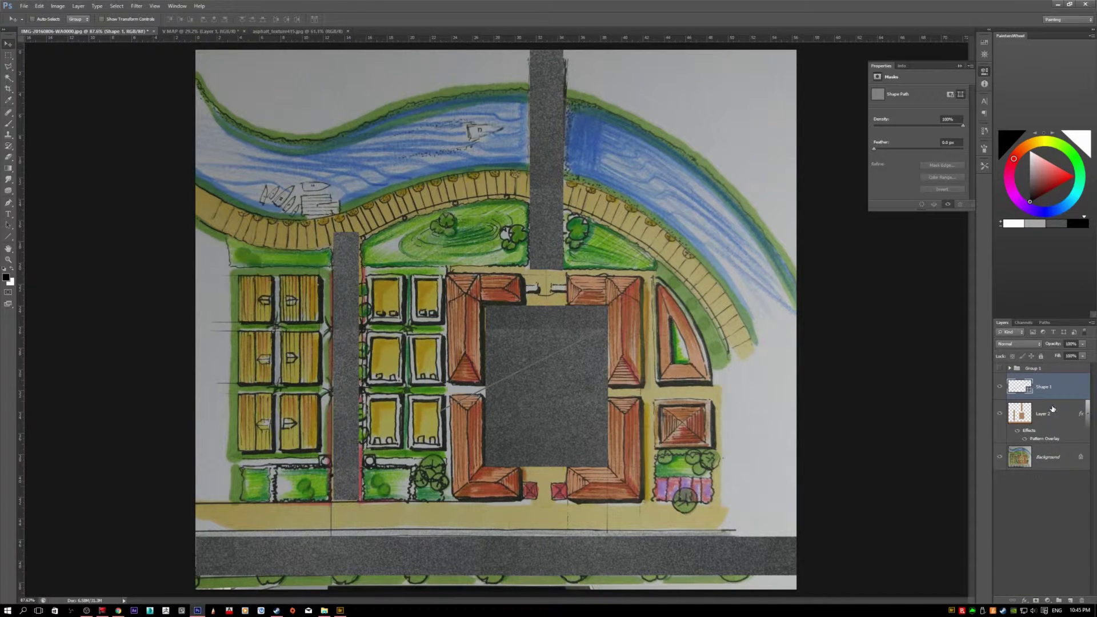
key(Delete)
click(1040, 393)
key(Delete)
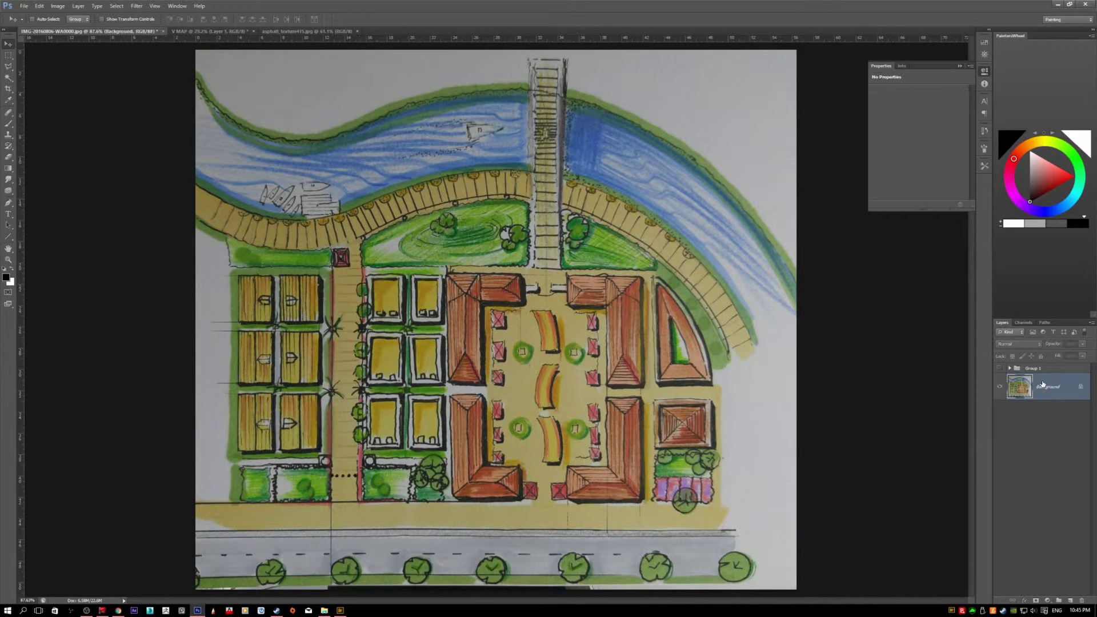
click(1023, 369)
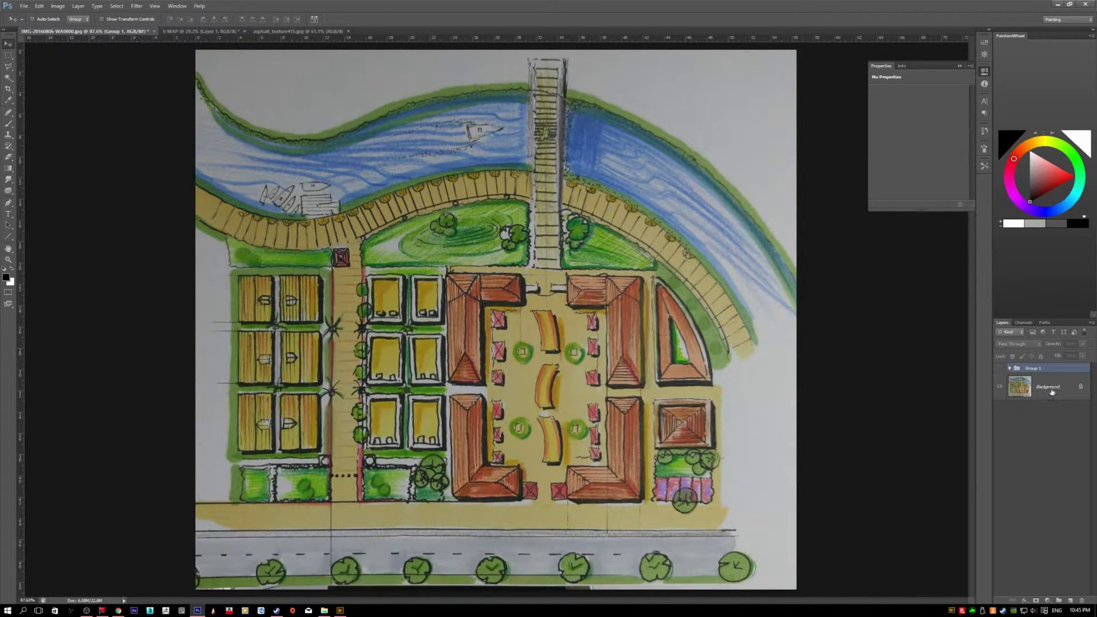
- Add a new empty layer directly above the Background and delete Group 1
key(alt+bracketleft)
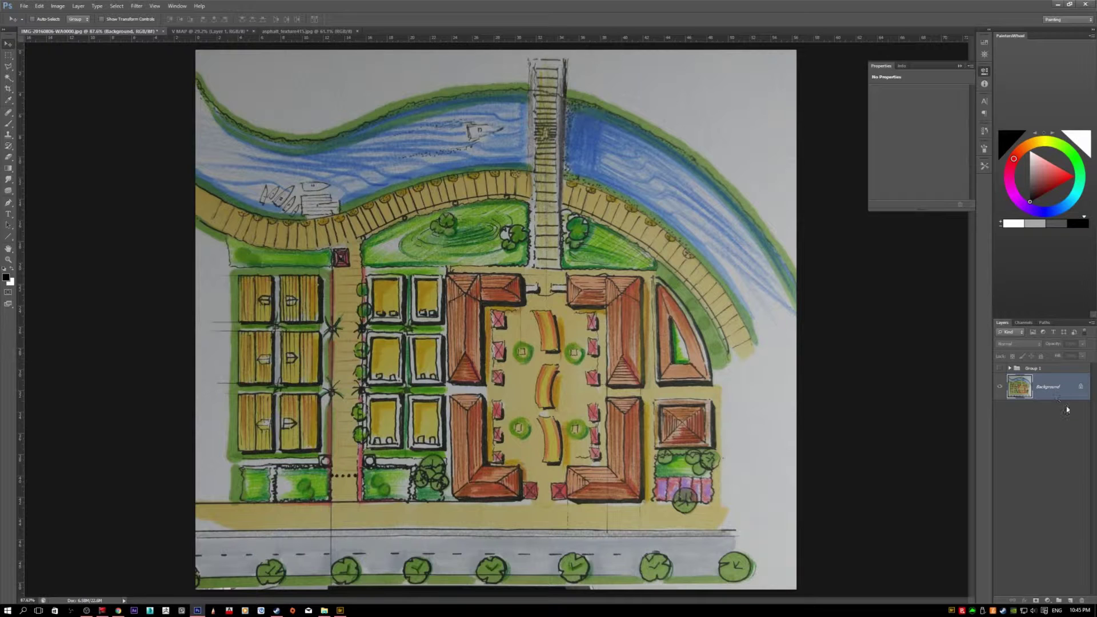
click(1070, 599)
click(1034, 368)
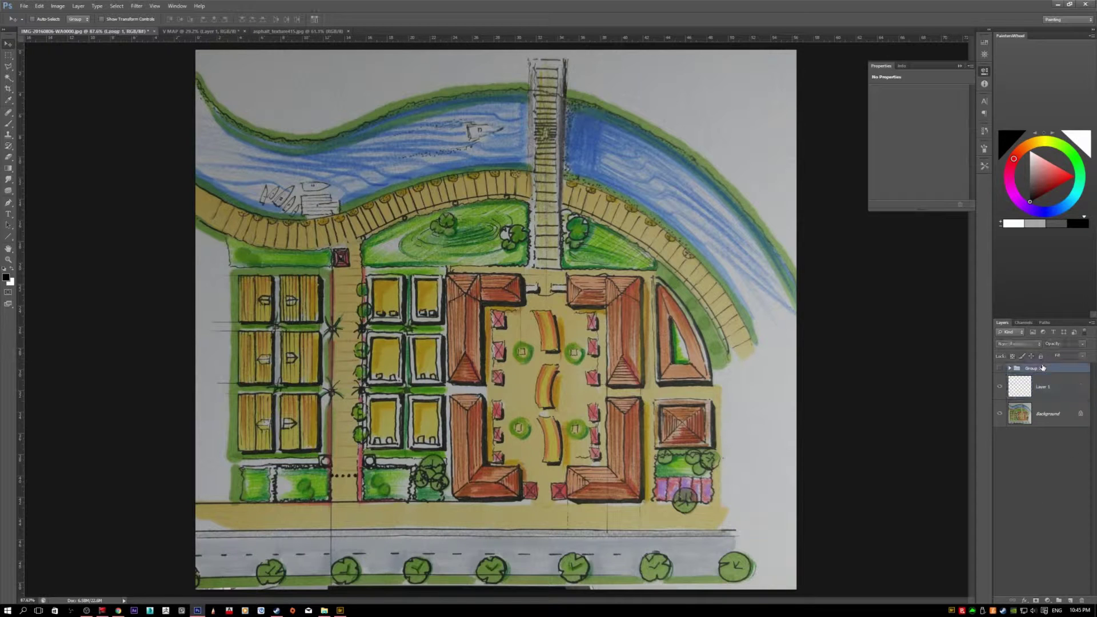
key(Delete)
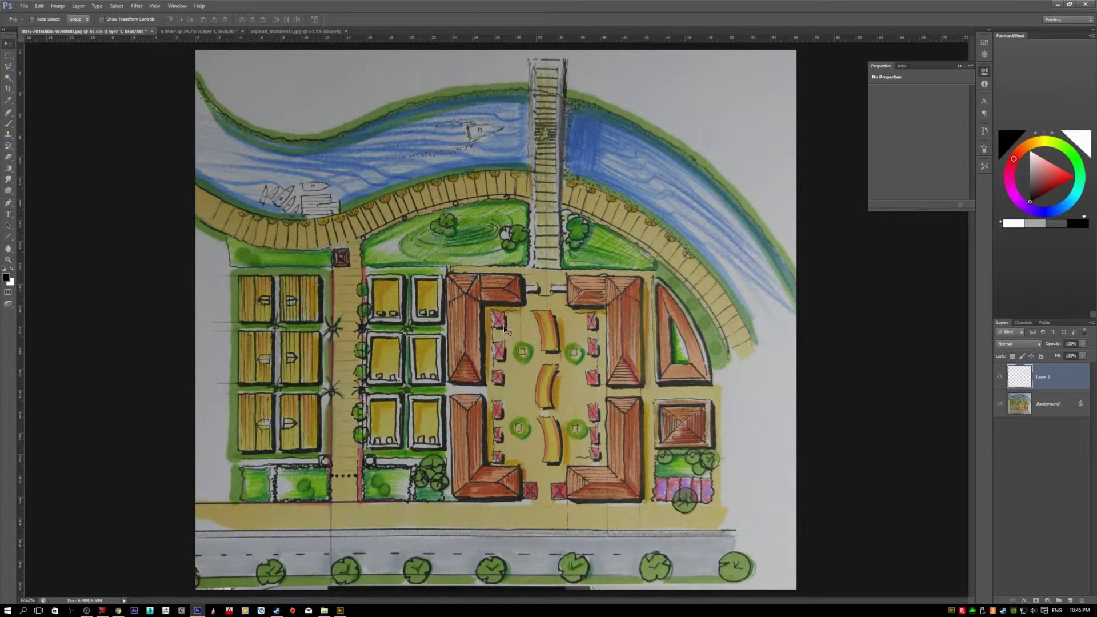
- Set up the Brush at 12 px and 100% hardness with Normal mode and 100% opacity, undoing the trial stroke
key(b)
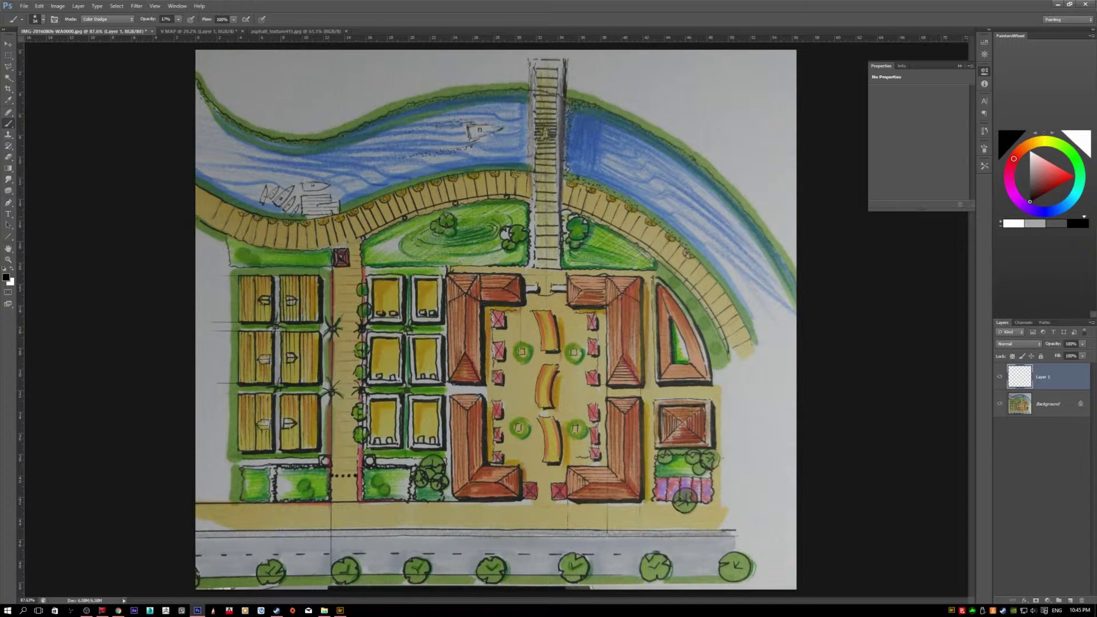
right_click(268, 157)
drag(273, 194, 395, 187)
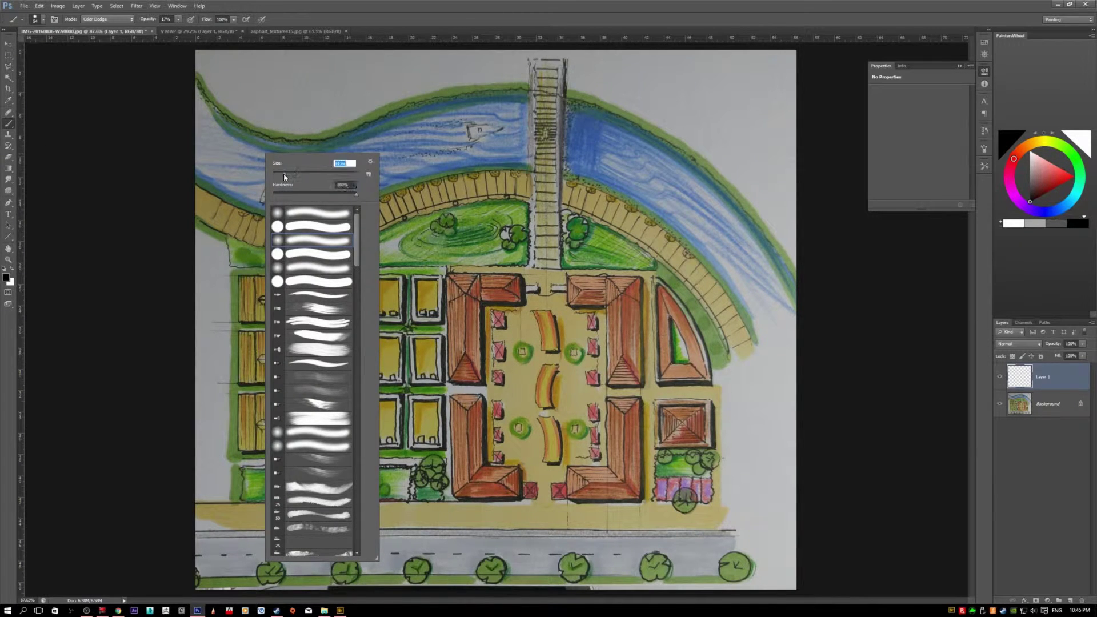
click(409, 18)
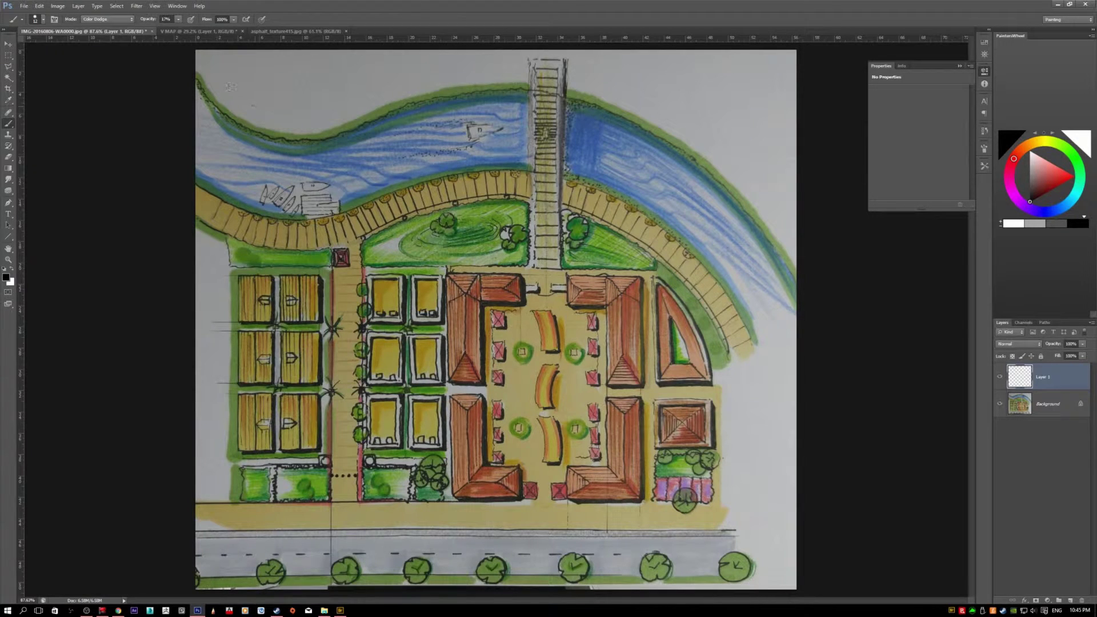
drag(215, 86, 297, 98)
key(ctrl+z)
click(178, 18)
click(121, 27)
click(106, 19)
click(94, 27)
- Try freehand brush strokes and dabs over the river area of the plan, and undo them
mouse_move(223, 80)
mouse_down()
mouse_move(436, 86)
mouse_move(546, 75)
mouse_move(771, 95)
mouse_move(736, 112)
mouse_move(582, 119)
mouse_move(260, 114)
mouse_up()
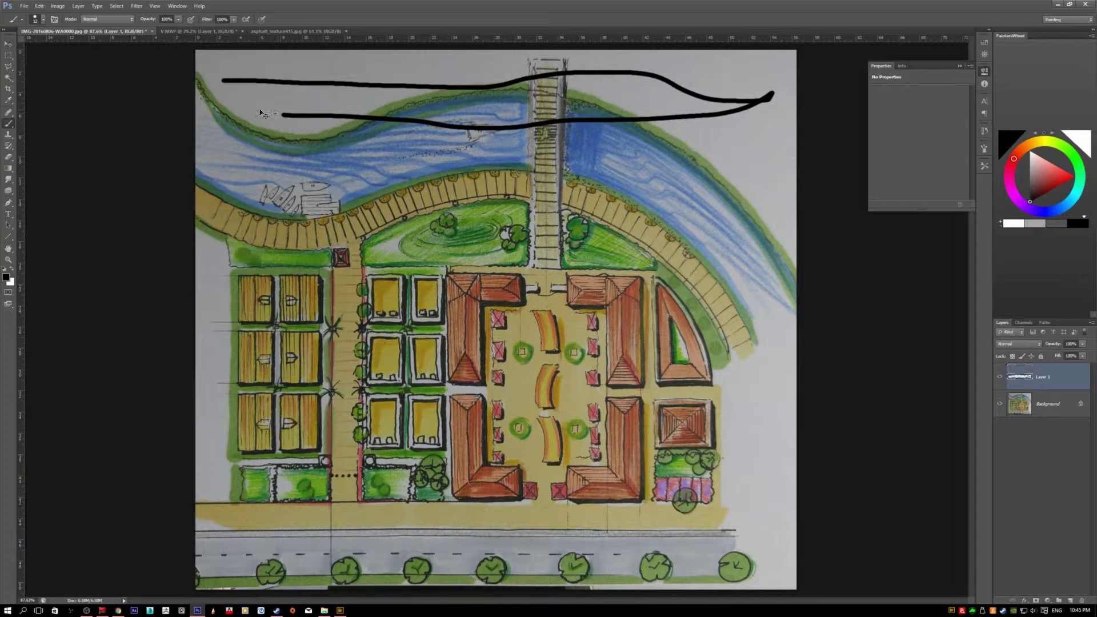
key(ctrl+z)
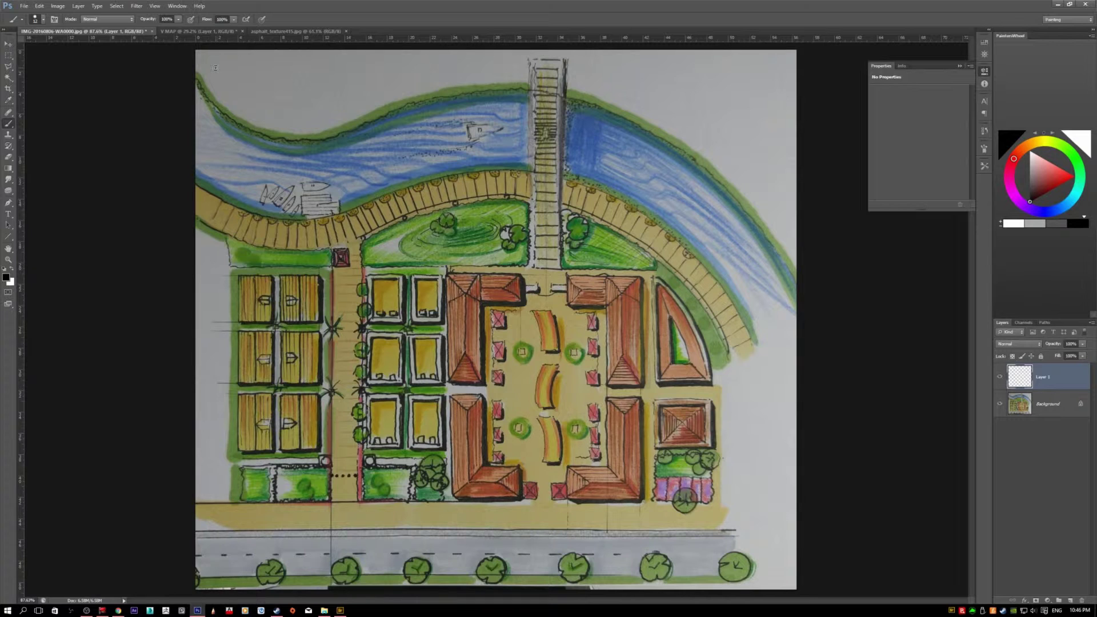
mouse_move(206, 68)
mouse_down()
mouse_move(362, 85)
mouse_move(531, 69)
mouse_move(627, 96)
mouse_move(703, 114)
mouse_up()
key(ctrl+z)
click(773, 59)
click(278, 225)
key(ctrl+alt+z)
key(ctrl+alt+z)
- Try straight brush lines between distant points, crossing the river, the houses and the red-roofed courtyard buildings
click(760, 79)
shift+click(218, 227)
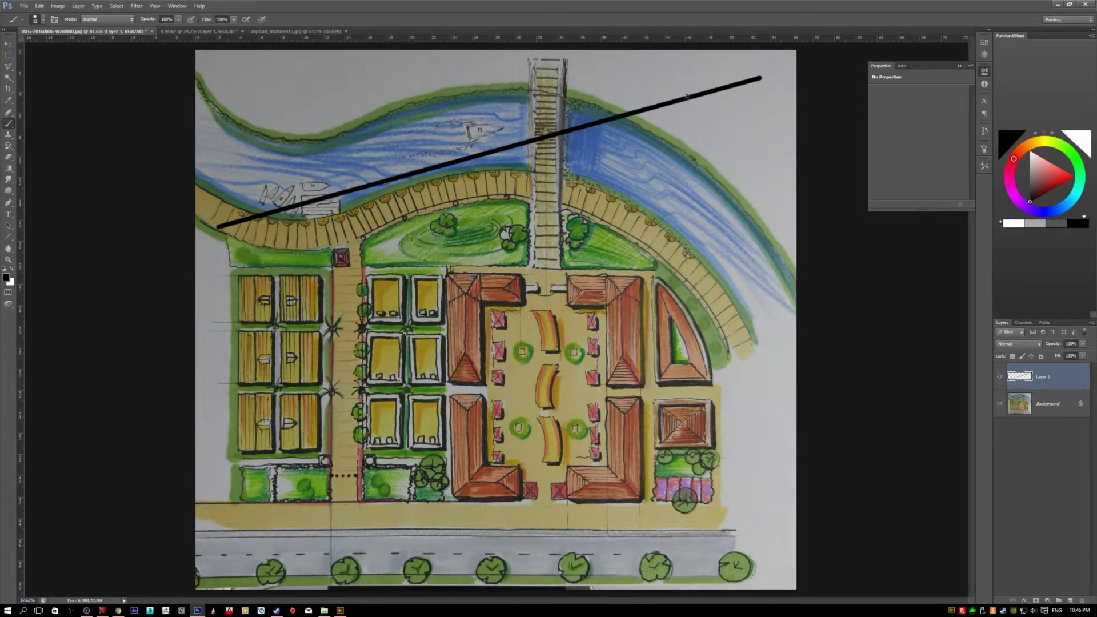
click(204, 284)
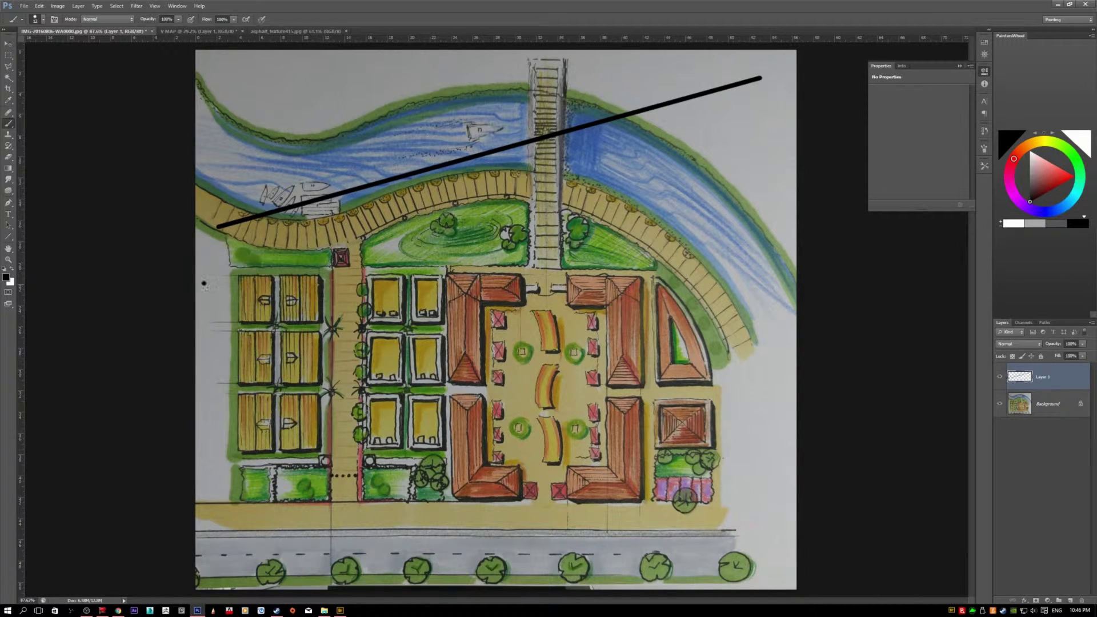
shift+click(764, 426)
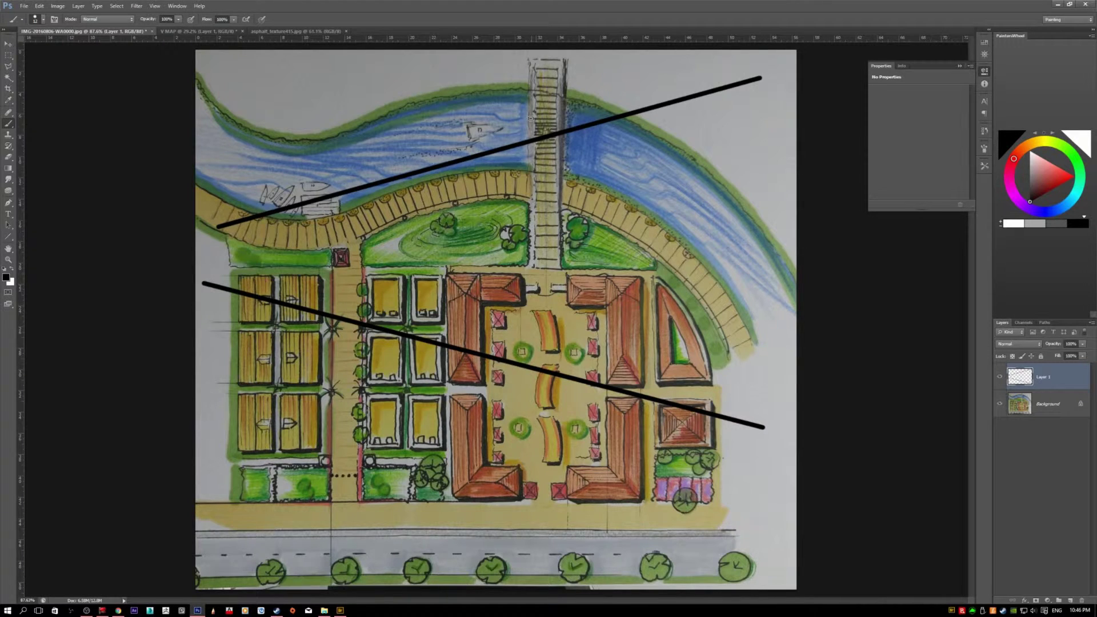
shift+click(521, 97)
shift+click(351, 394)
shift+click(501, 466)
shift+click(555, 490)
shift+click(733, 229)
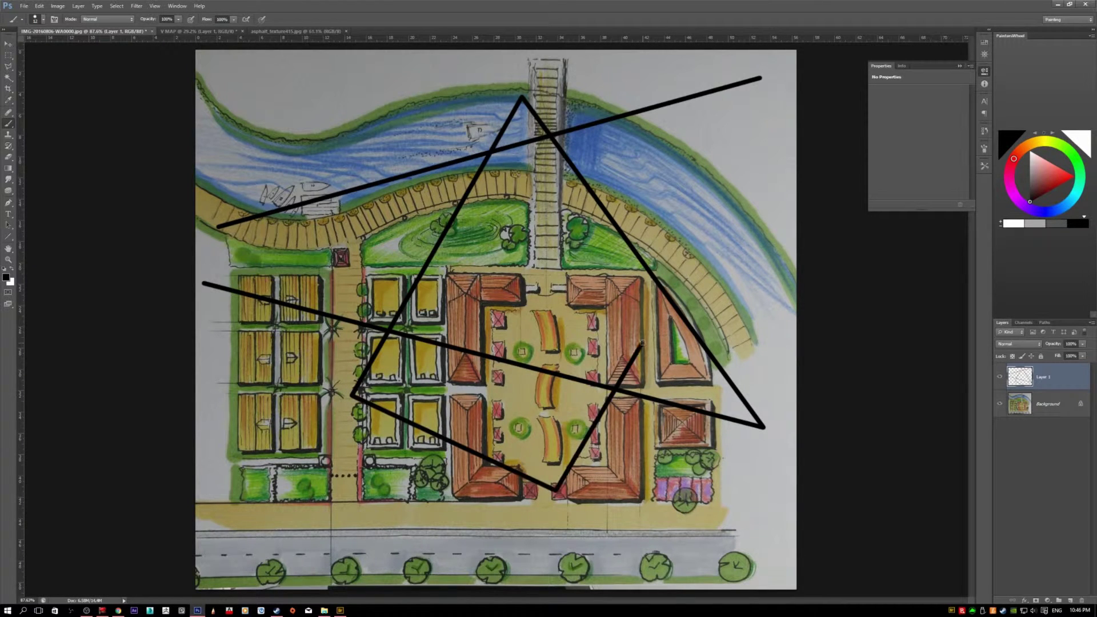
shift+click(663, 179)
shift+click(523, 232)
shift+click(432, 336)
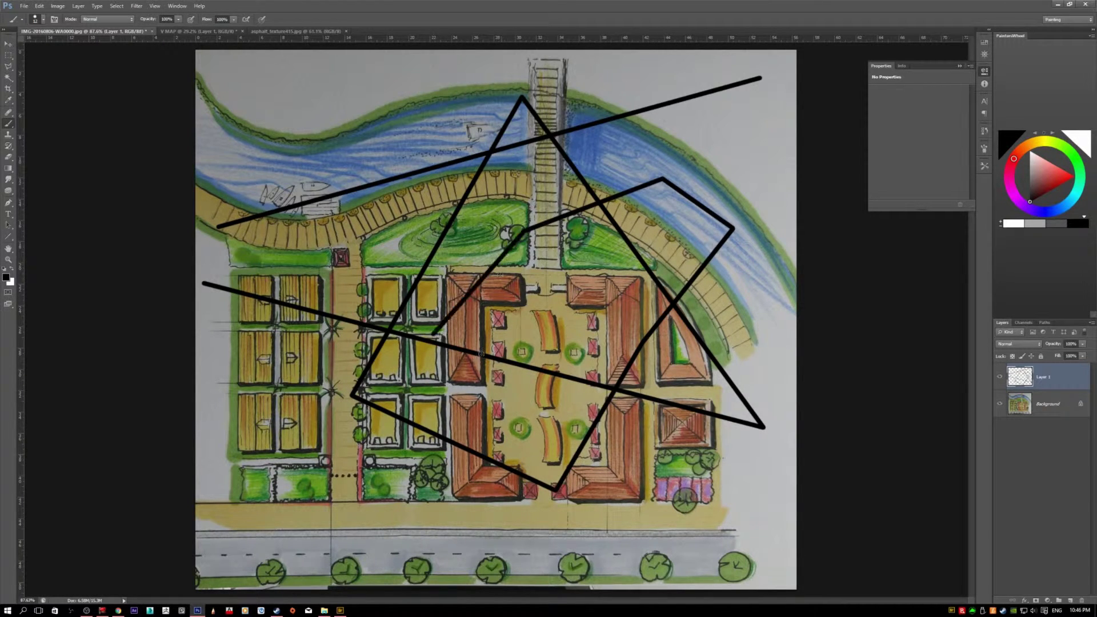
shift+click(603, 396)
- Undo all the straight brush lines and their starting dabs on the new layer
key(ctrl+alt+z)
key(ctrl+alt+z)
key(ctrl+alt+z)
key(ctrl+alt+z)
key(ctrl+alt+z)
key(ctrl+alt+z)
key(ctrl+alt+z)
key(ctrl+alt+z)
key(ctrl+alt+z)
key(ctrl+alt+z)
key(ctrl+alt+z)
key(ctrl+alt+z)
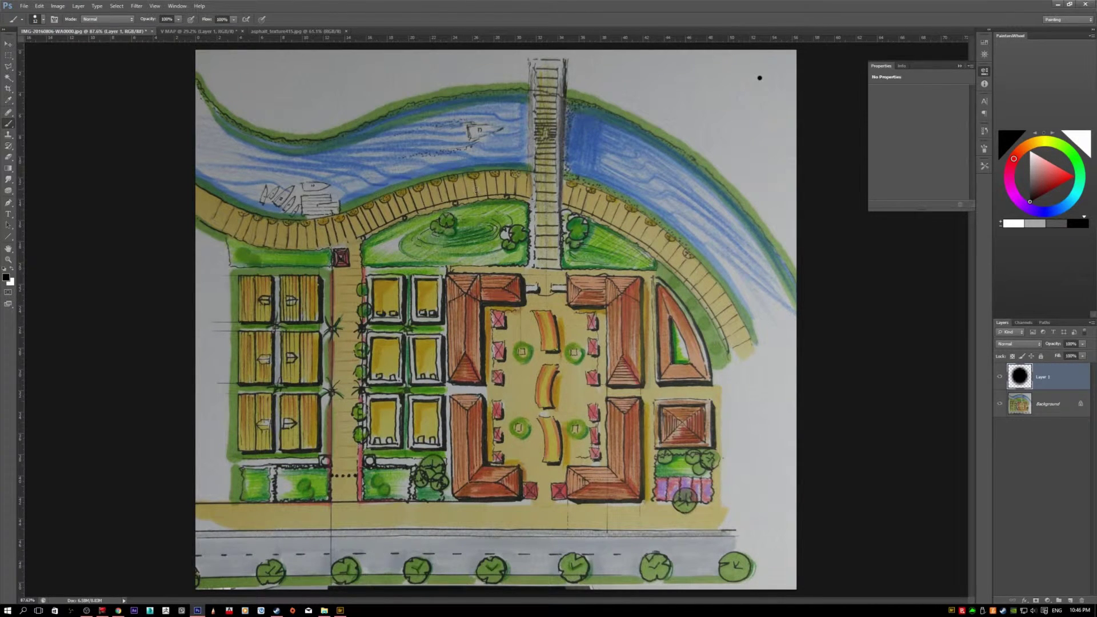
key(ctrl+alt+z)
- Try a chain of straight brush segments from the northwest riverbank to the corner of the western red-roofed building, and undo it
click(211, 116)
shift+click(324, 116)
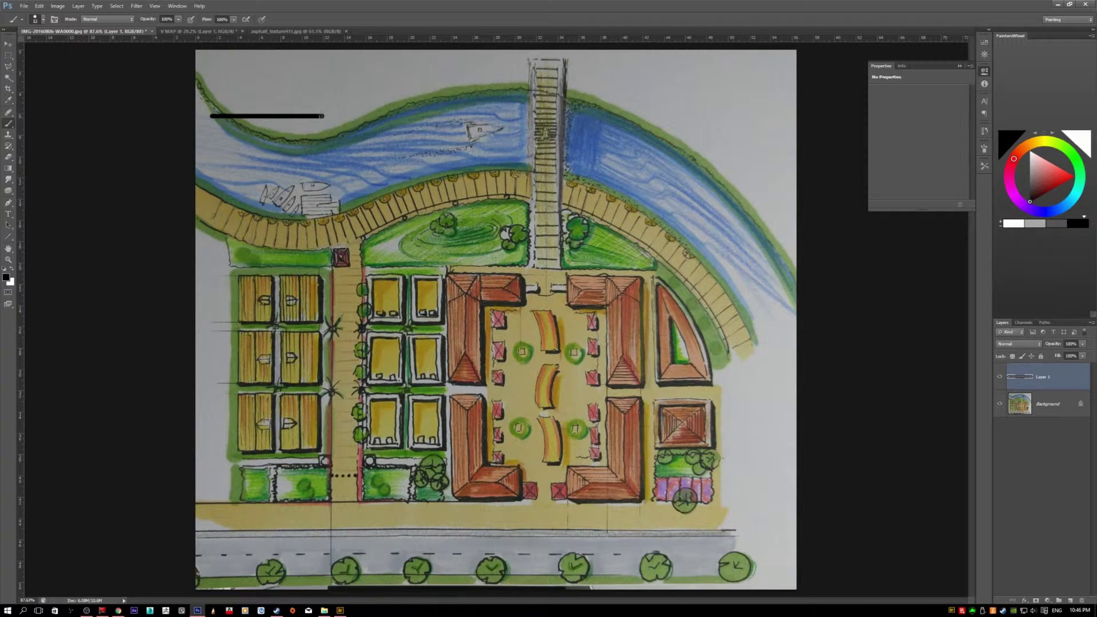
shift+click(425, 266)
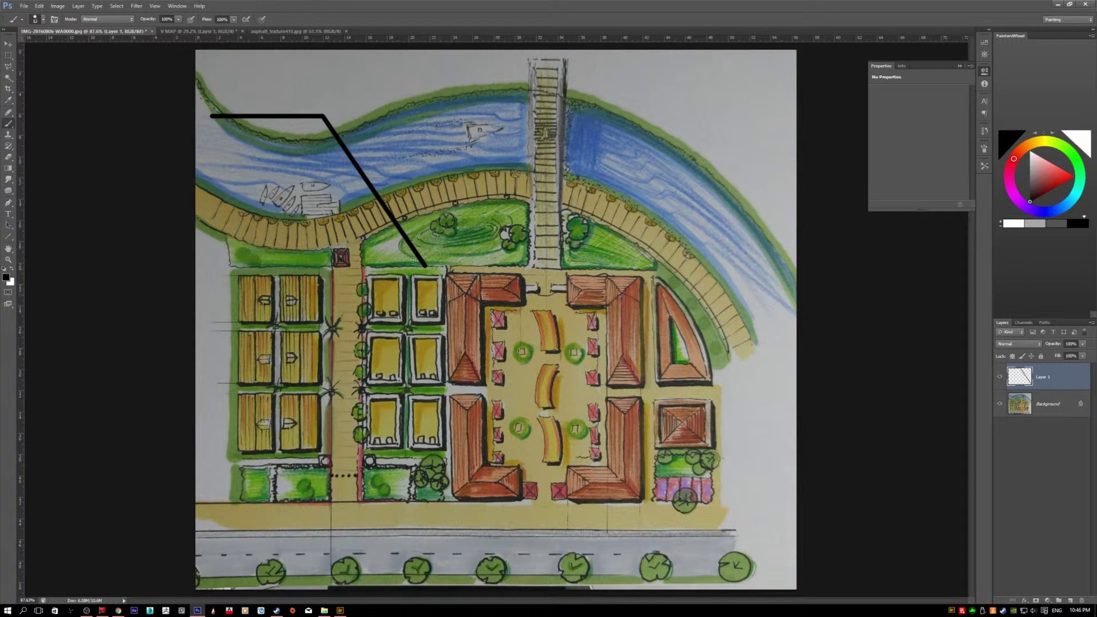
shift+click(448, 266)
key(ctrl+z)
scroll(428, 268, up, 3)
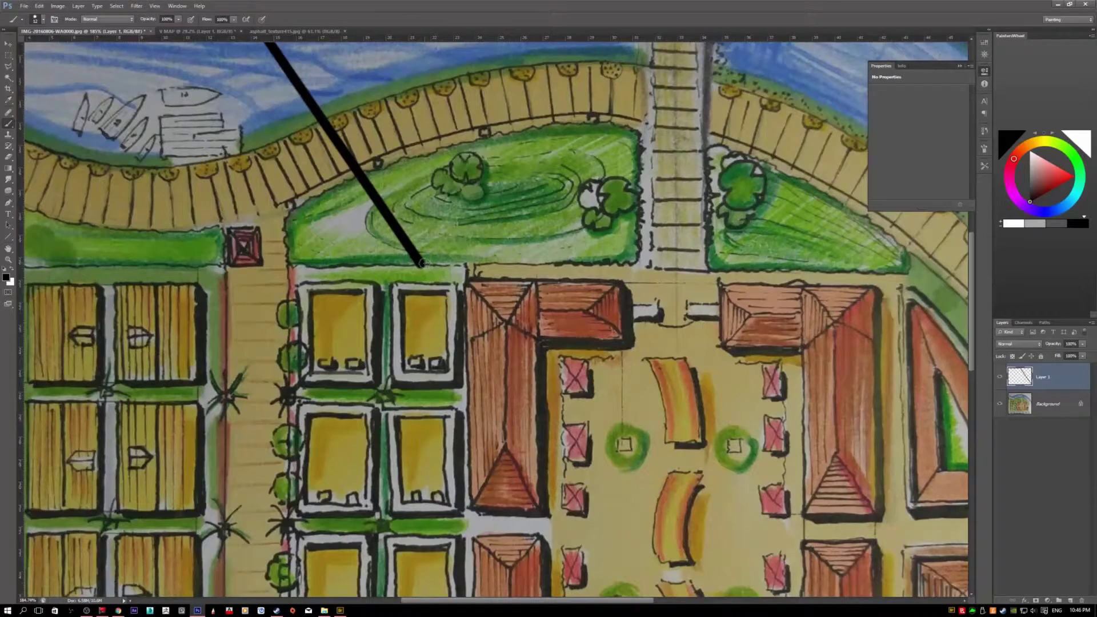
drag(420, 263, 483, 263)
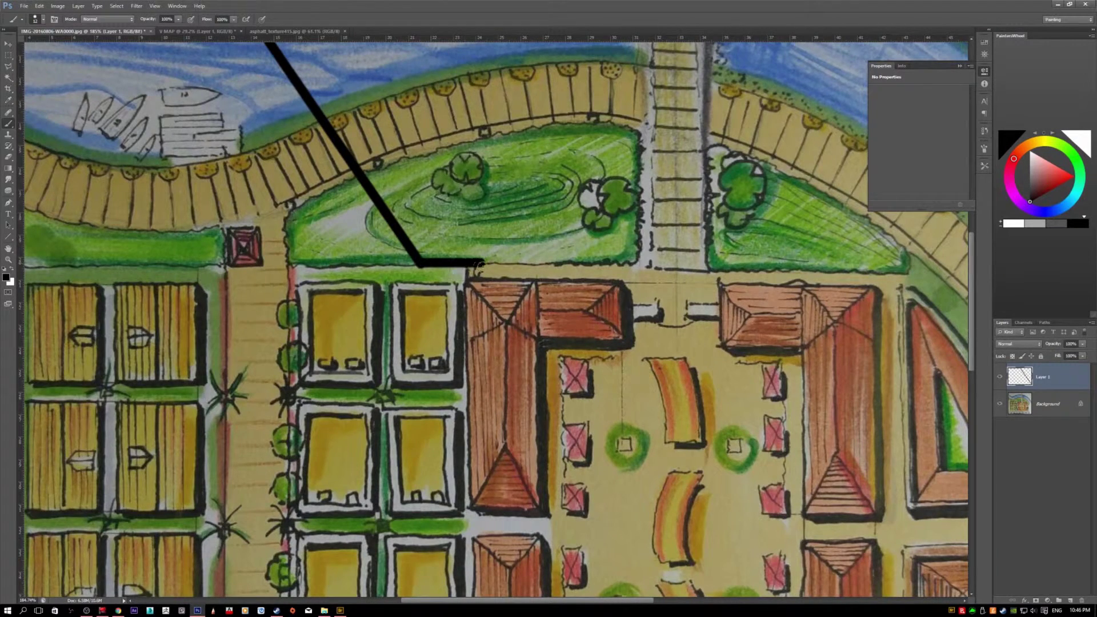
scroll(484, 264, down, 3)
scroll(490, 279, down, 3)
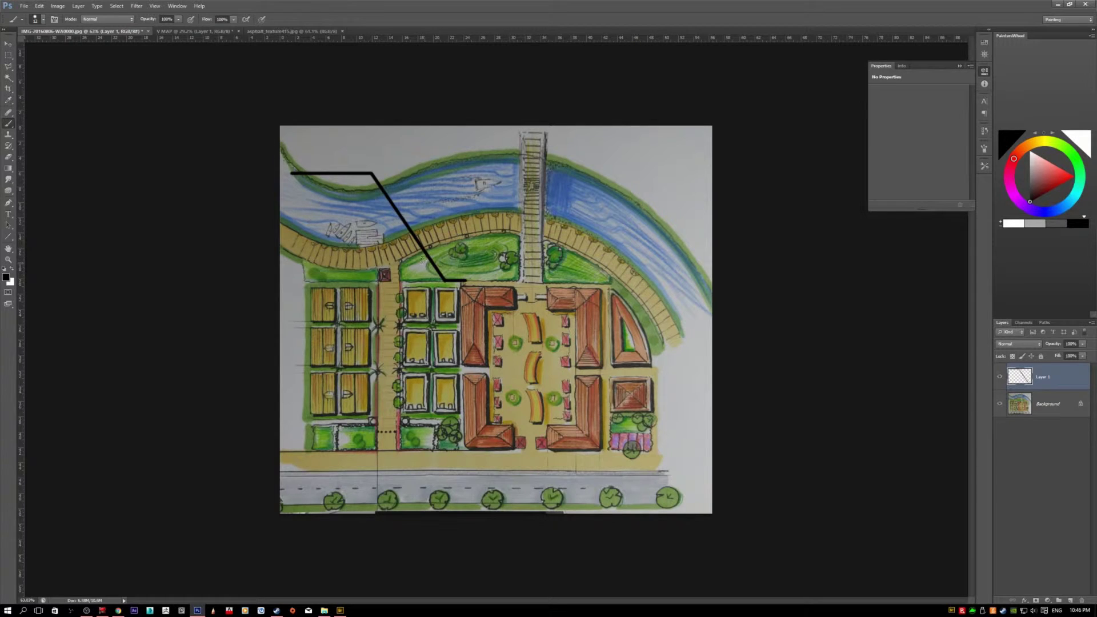
key(ctrl+alt+z)
key(ctrl+alt+z)
key(ctrl+alt+z)
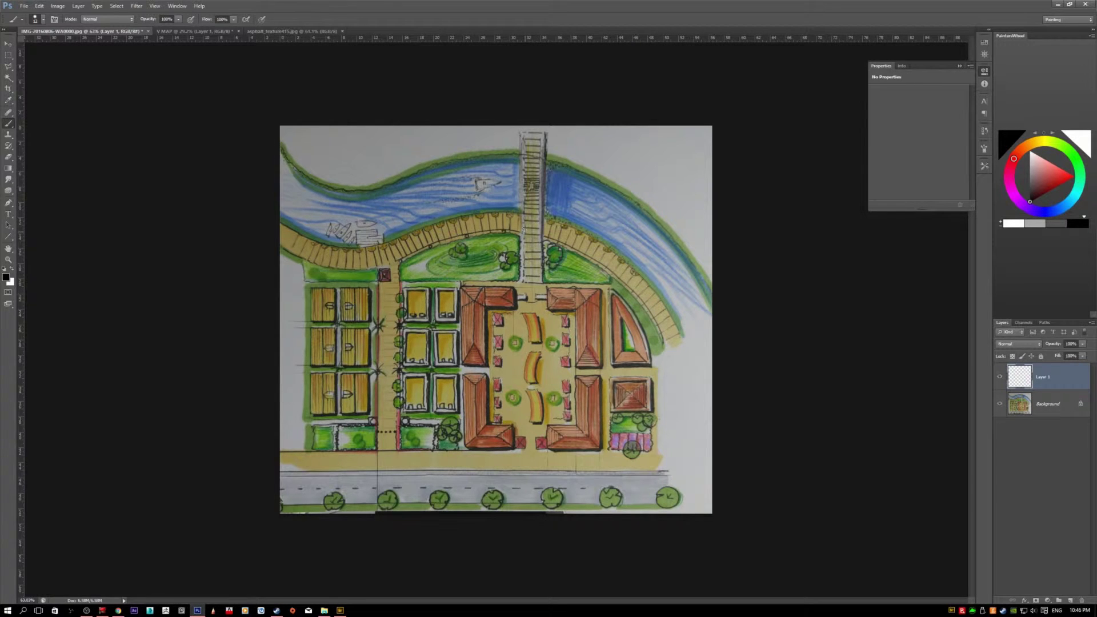
- Try a curved Pen path from the western yellow houses up to the bridge, stroke it with the brush, and undo the stroke
click(9, 202)
click(458, 216)
drag(583, 211, 670, 198)
right_click(466, 221)
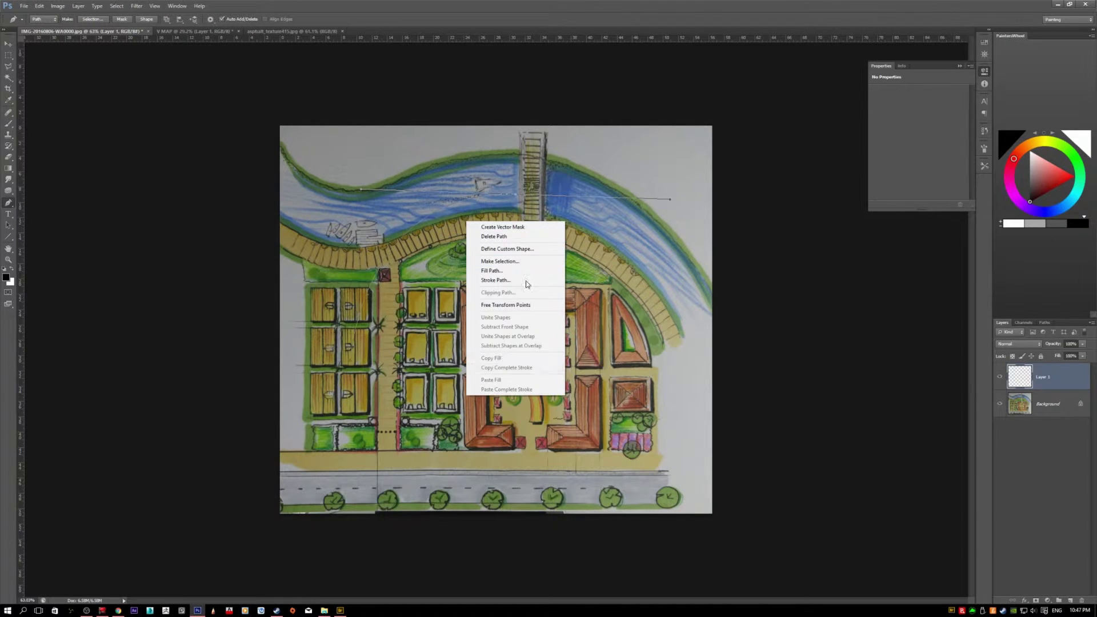
click(526, 280)
key(Return)
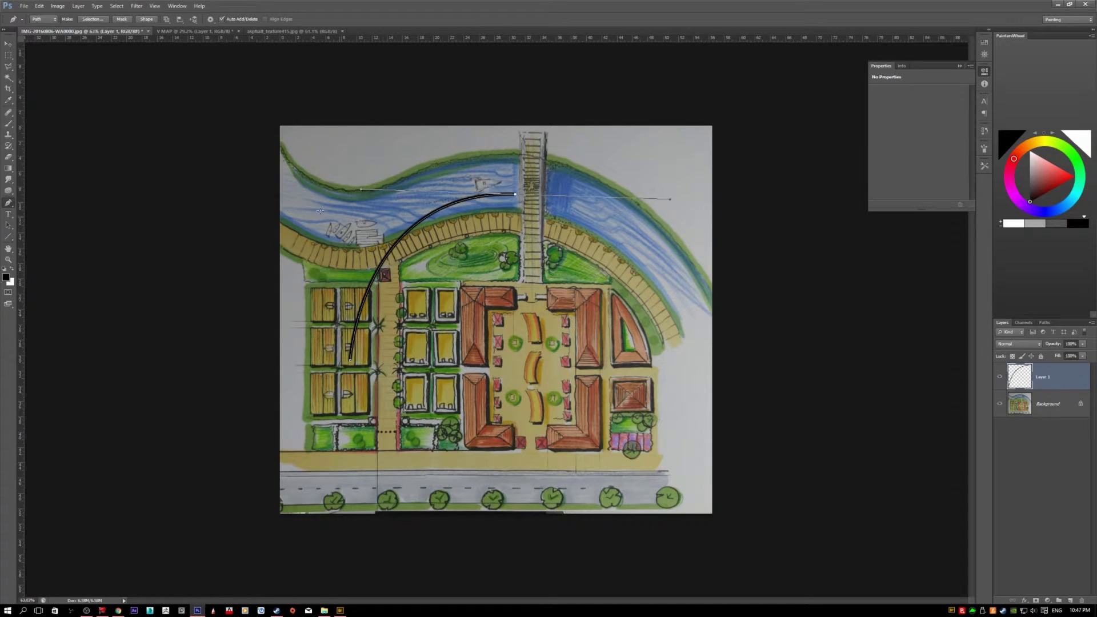
key(Return)
key(Return)
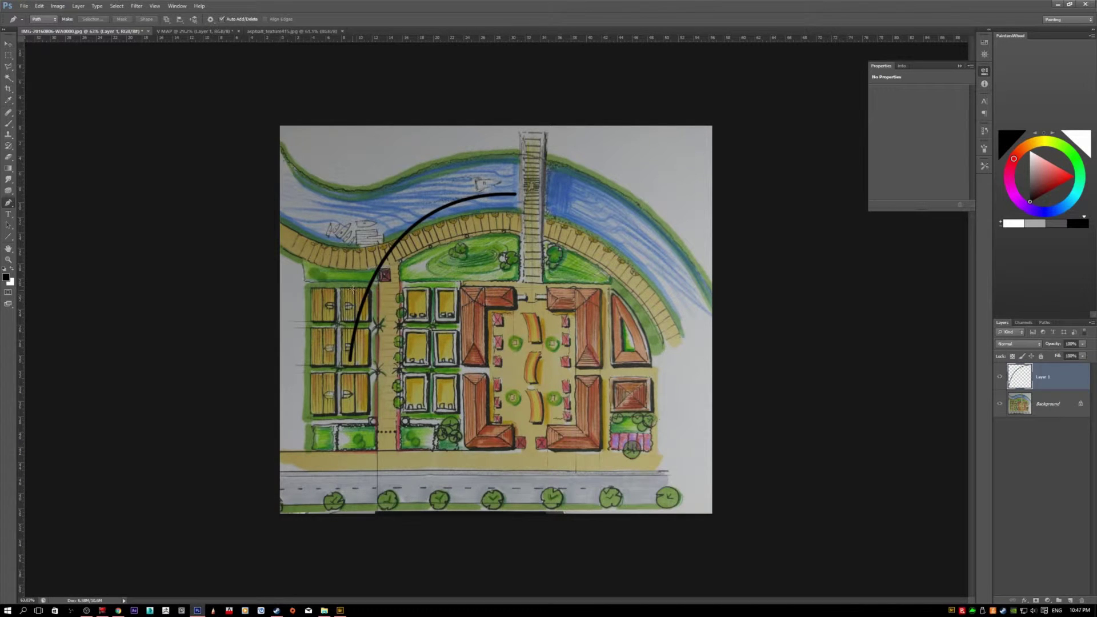
key(ctrl+z)
key(Return)
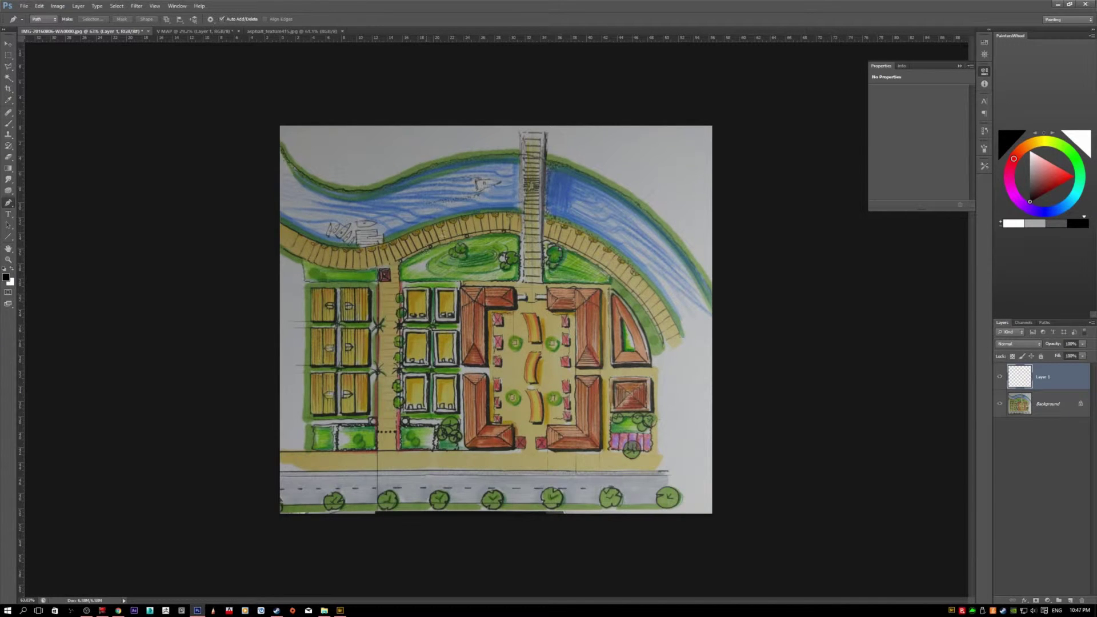
- Choose the 14 px square brush tip for the Brush
key(b)
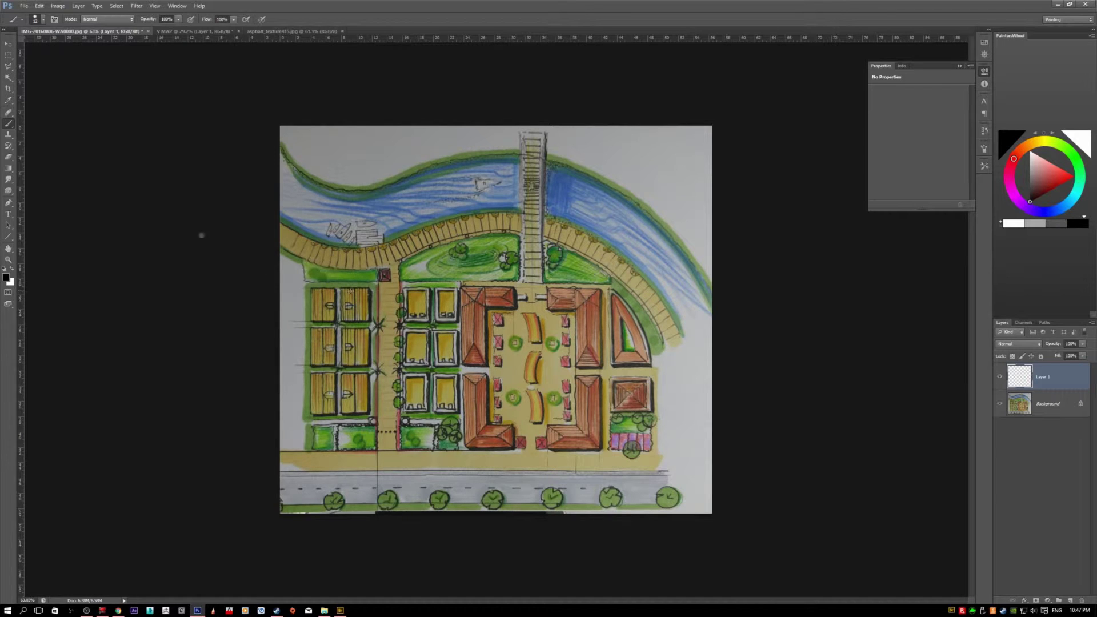
right_click(317, 198)
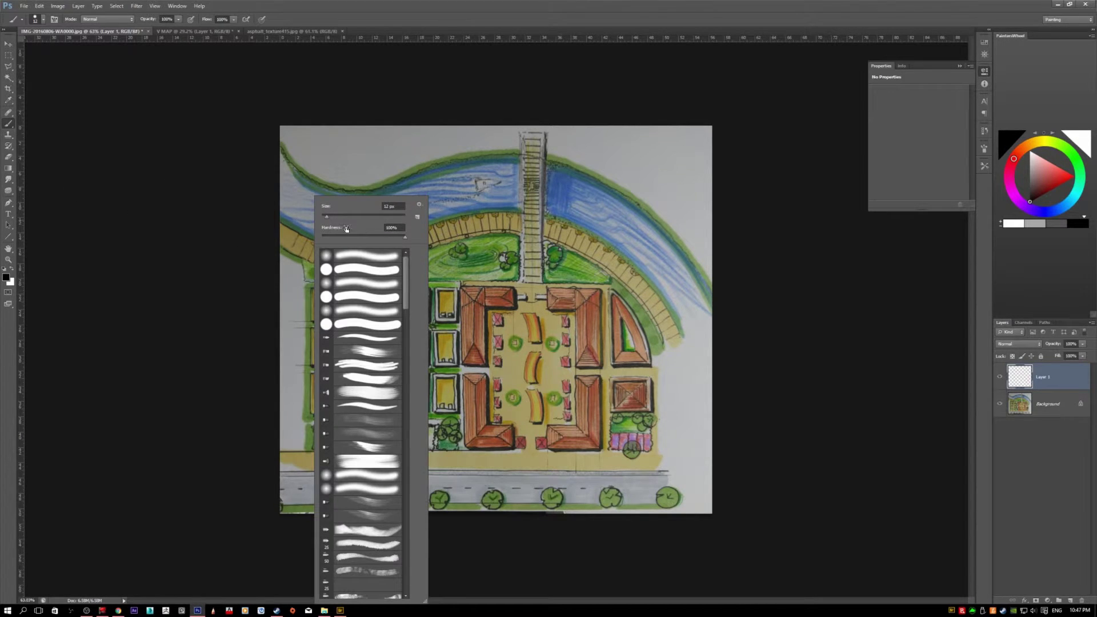
mouse_move(405, 273)
mouse_down()
mouse_move(392, 364)
mouse_move(417, 566)
mouse_up()
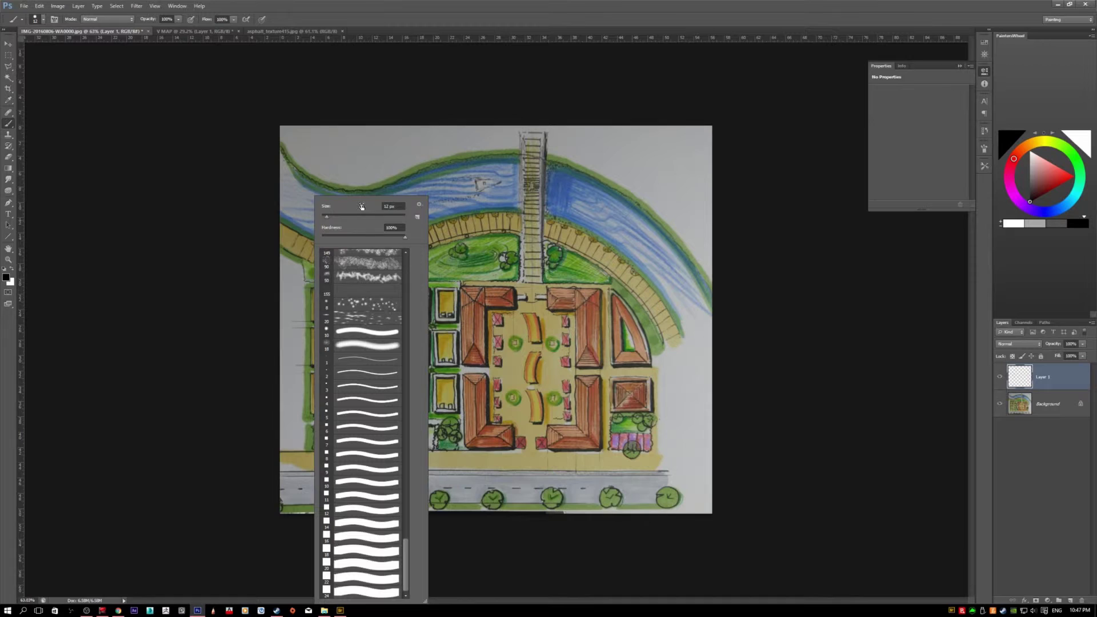
drag(326, 217, 326, 218)
click(324, 218)
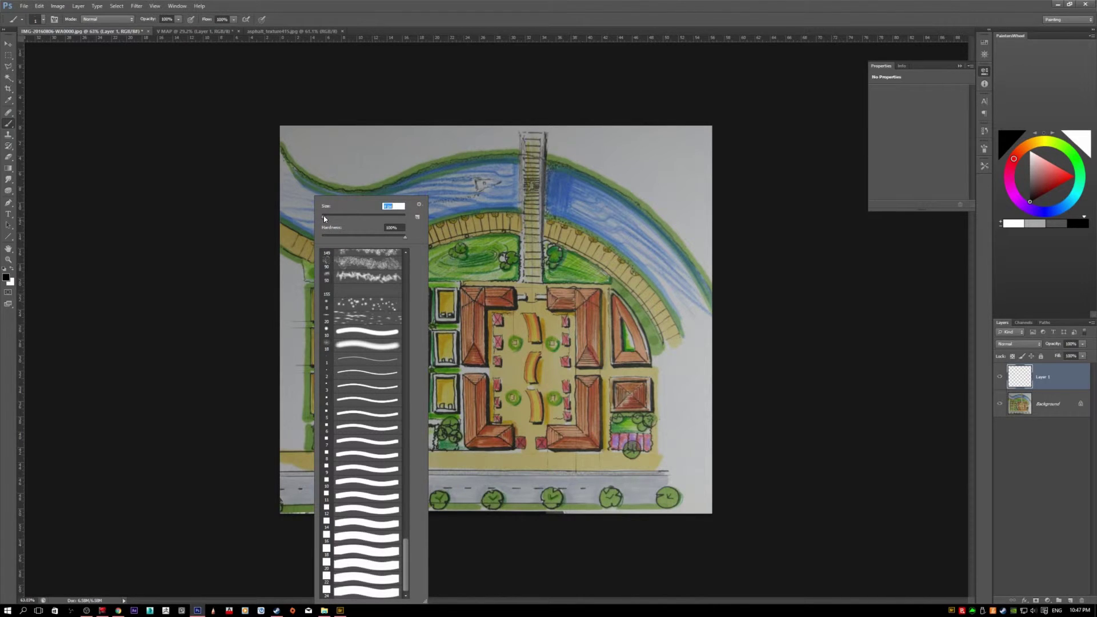
click(418, 204)
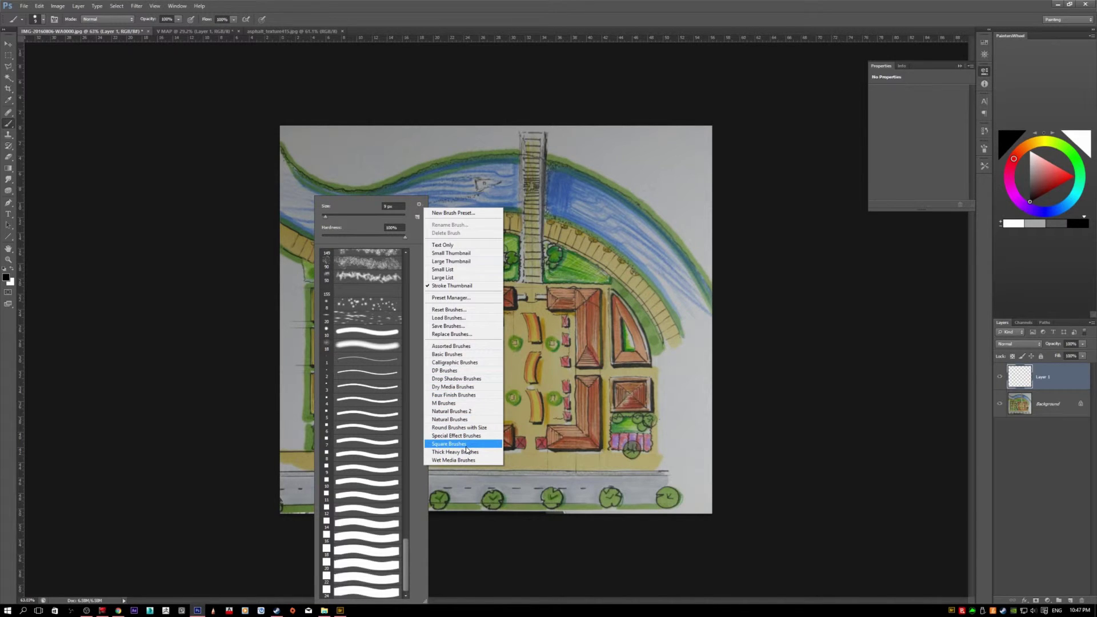
click(367, 199)
click(368, 525)
click(497, 6)
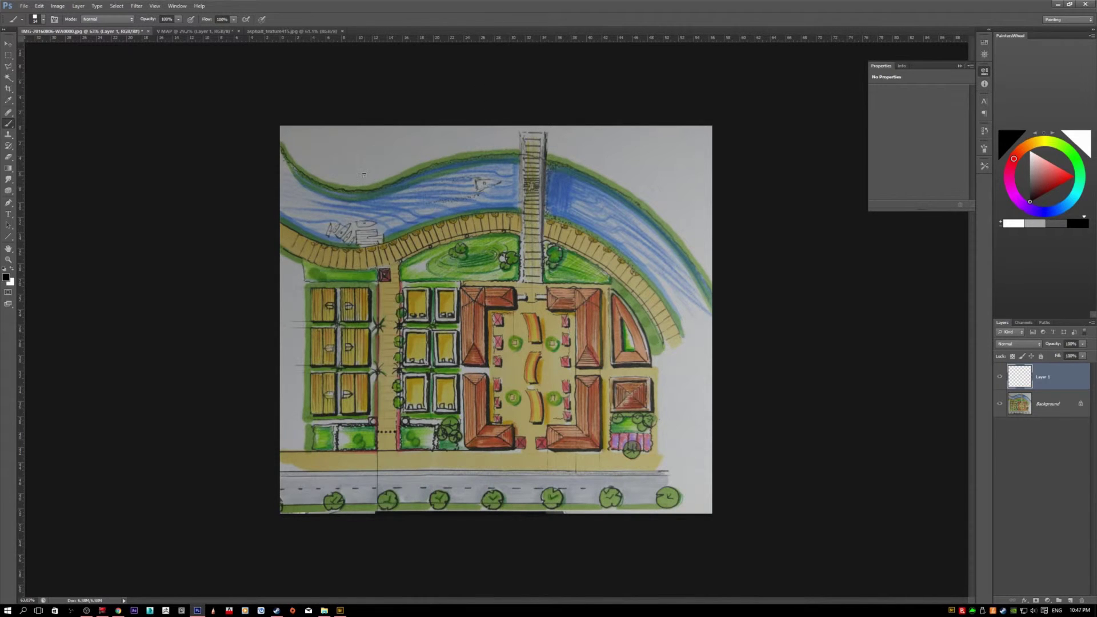
- Try a dab north of the river and a stroke along it to the bridge with the square brush, and undo both
click(366, 174)
scroll(463, 268, up, 3)
drag(314, 174, 574, 175)
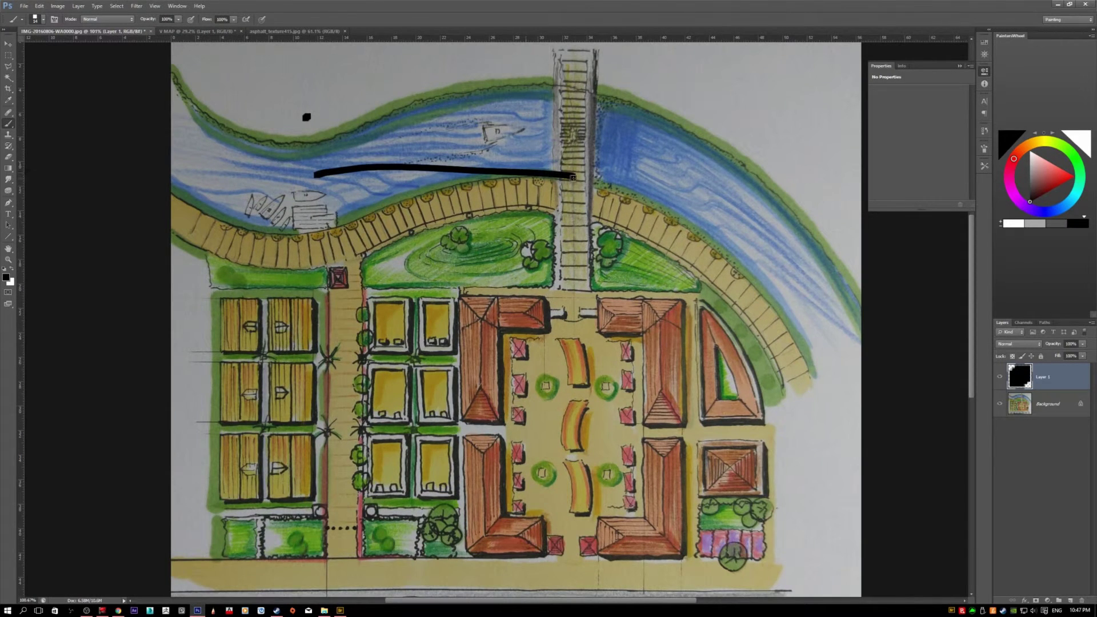
scroll(321, 169, up, 2)
key(ctrl+alt+z)
key(ctrl+alt+z)
scroll(313, 194, down, 3)
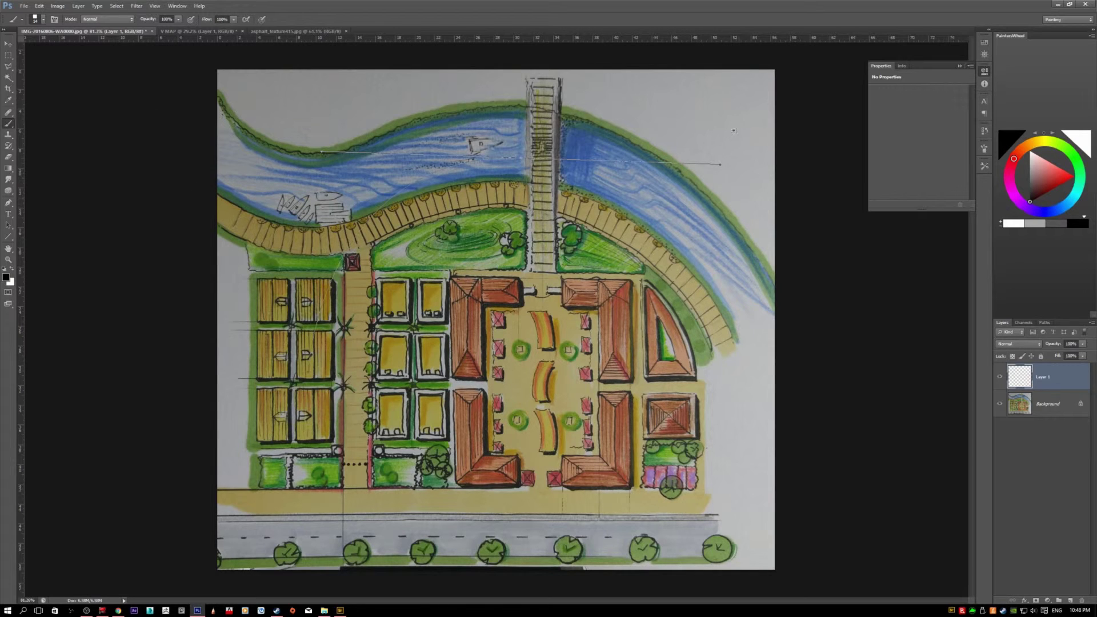
- Bring up the Brush tip settings and set the square tip's spacing to 144%
click(983, 148)
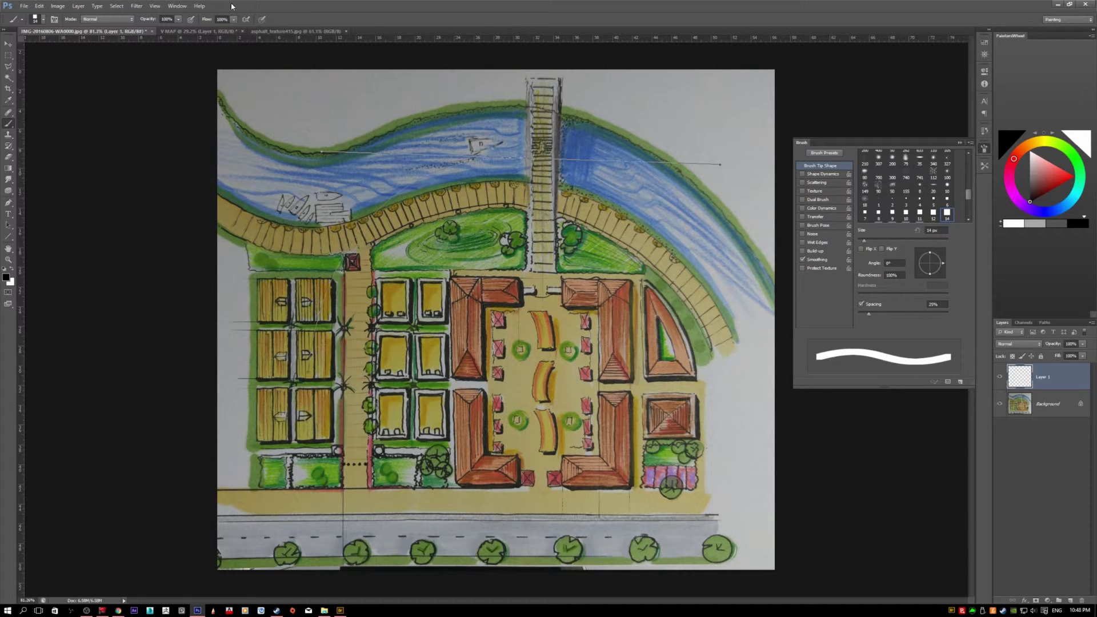
click(177, 6)
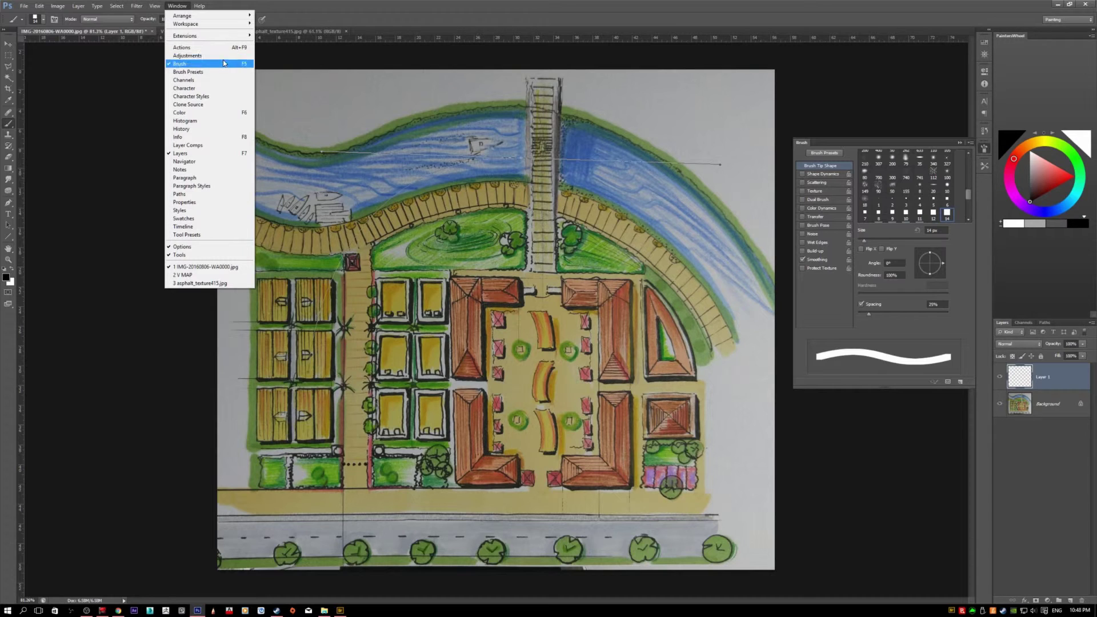
click(833, 144)
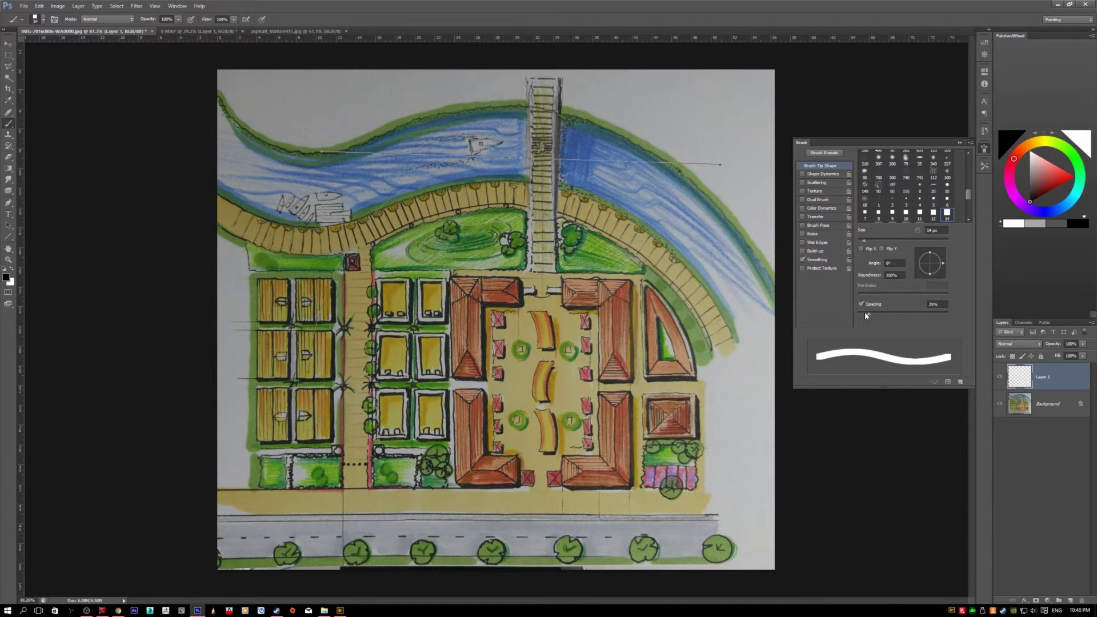
drag(868, 315, 913, 314)
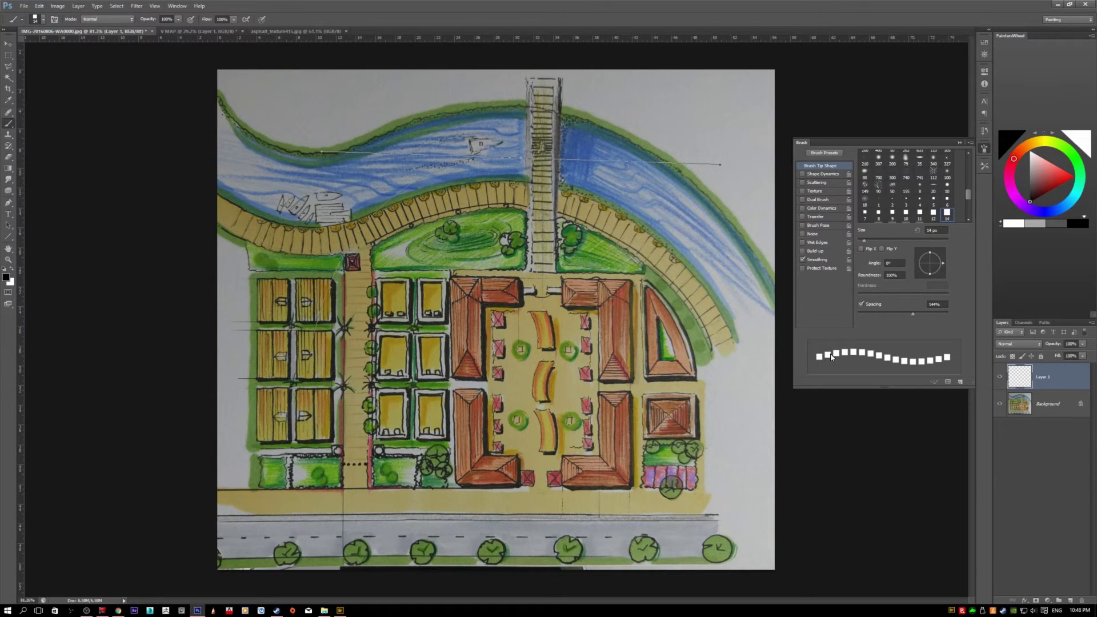
- Try dotted strokes from the moored boats southeast across the park, first at 144% and again at 443% spacing, and undo both
drag(315, 187, 691, 285)
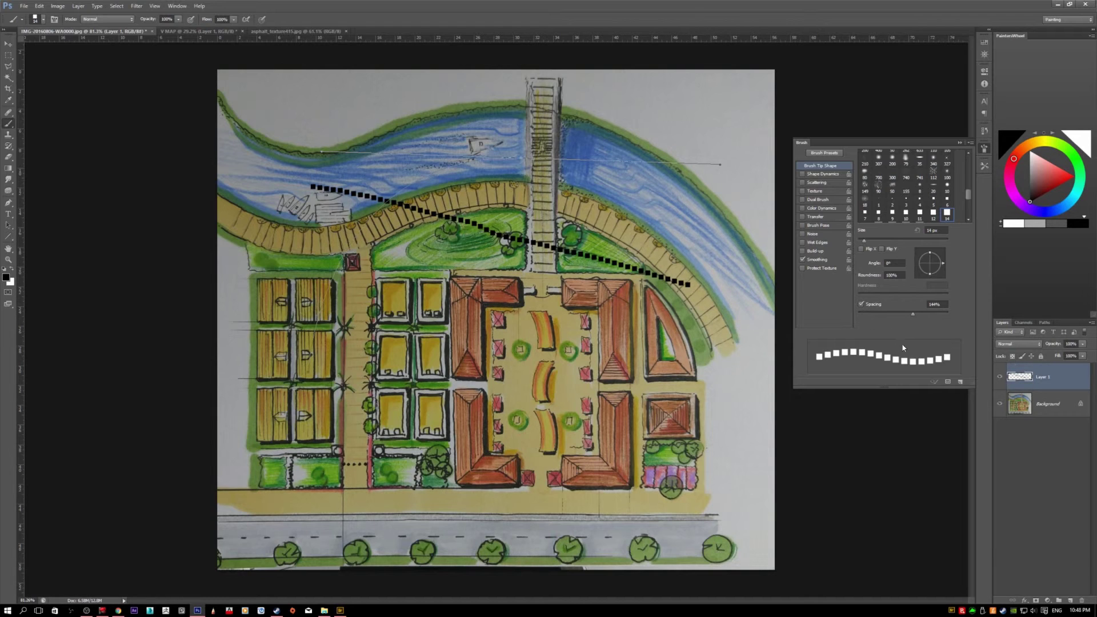
key(ctrl+z)
drag(912, 314, 937, 316)
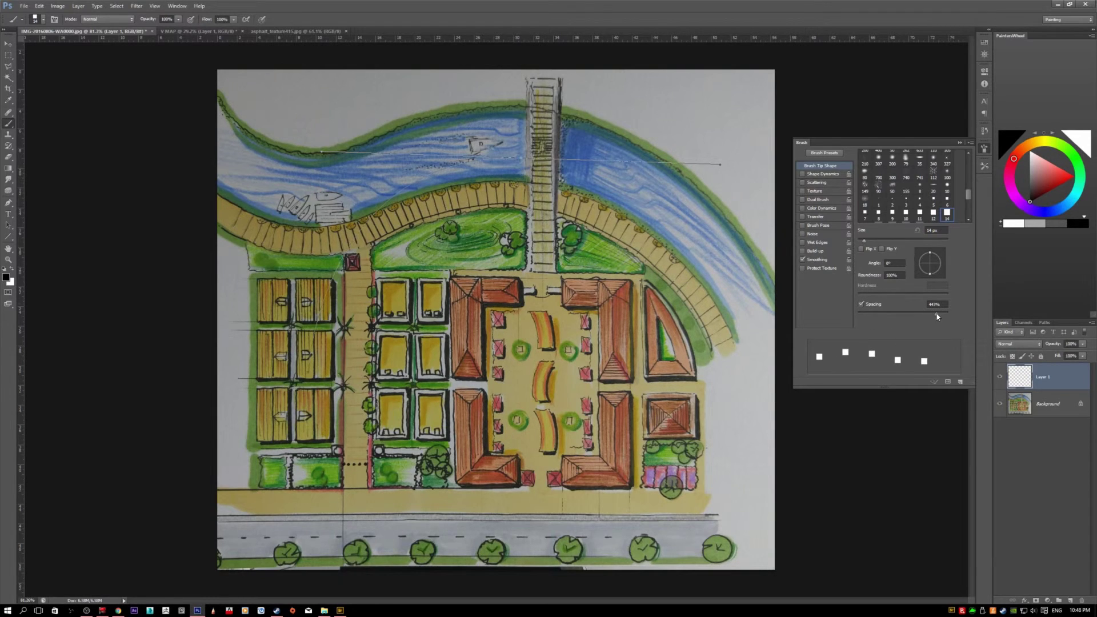
mouse_move(343, 200)
mouse_down()
mouse_move(680, 251)
mouse_move(769, 286)
mouse_up()
key(ctrl+z)
- Set the brush spacing to 201%, try a dotted stroke from the central lawn to the eastern riverbank, and undo it
drag(937, 315, 925, 314)
drag(501, 258, 734, 293)
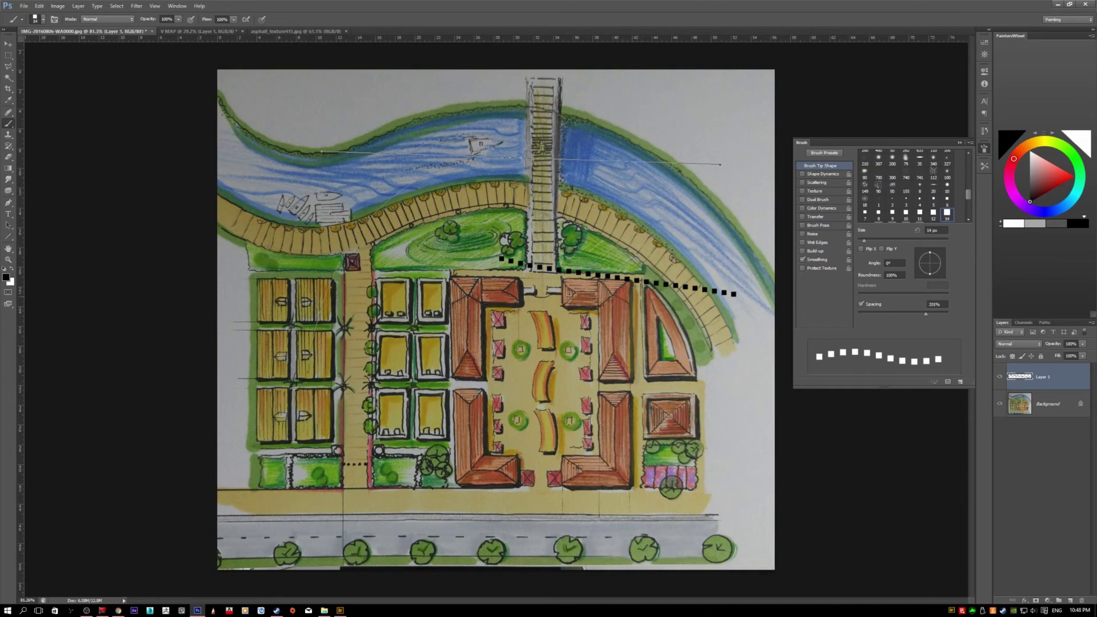
scroll(594, 302, up, 8)
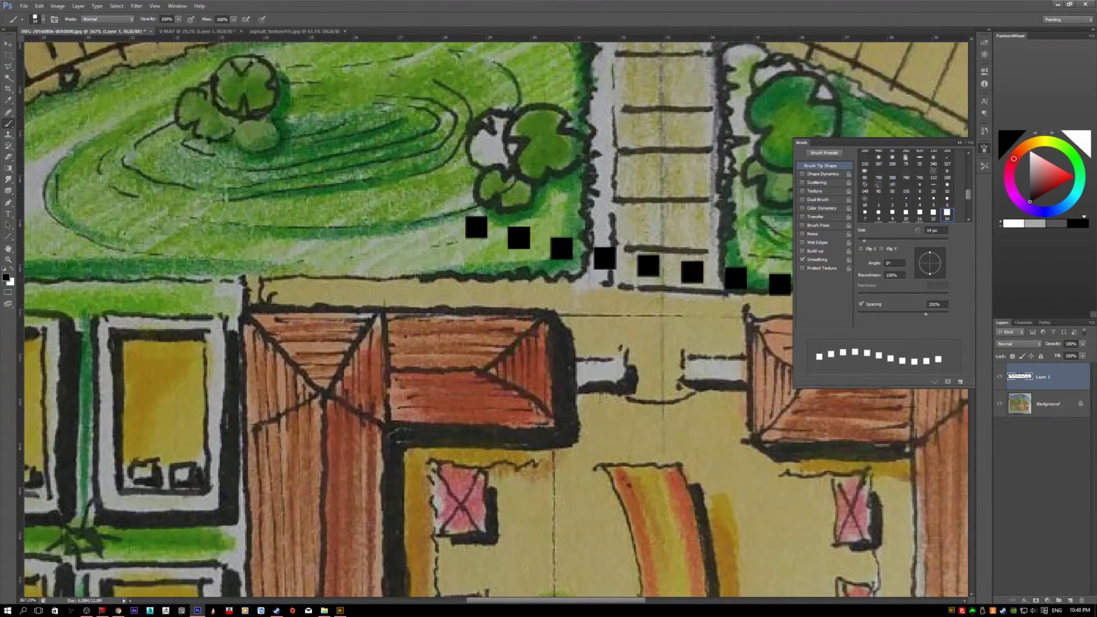
key(ctrl+z)
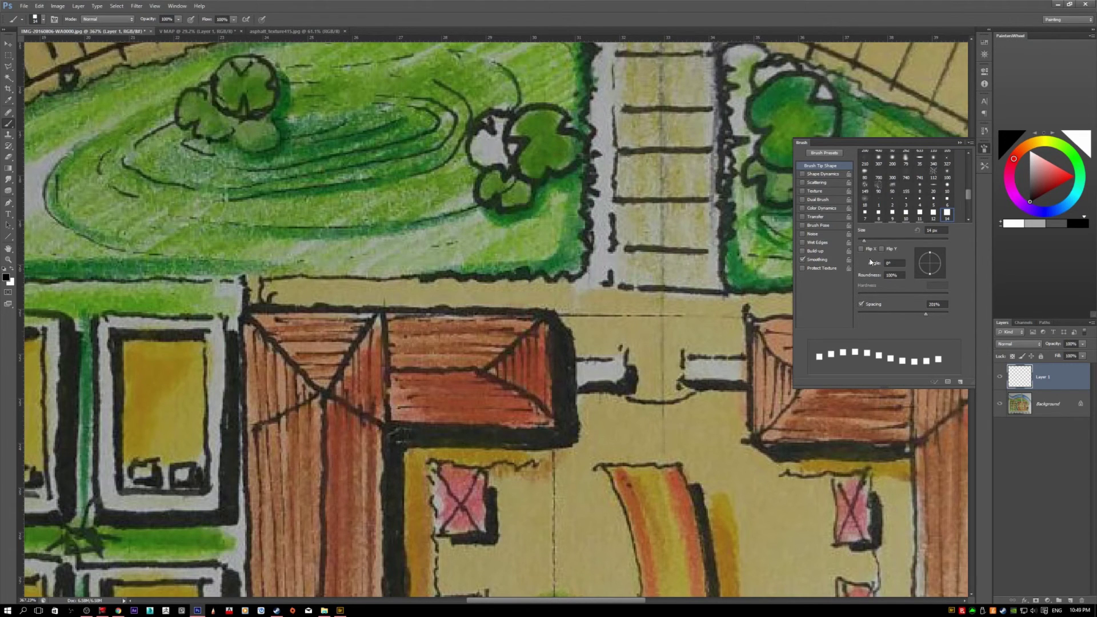
- Try the square tip at 40% roundness with a dab on the lawn west of the bridge, and undo the dab
drag(930, 255, 931, 263)
click(445, 239)
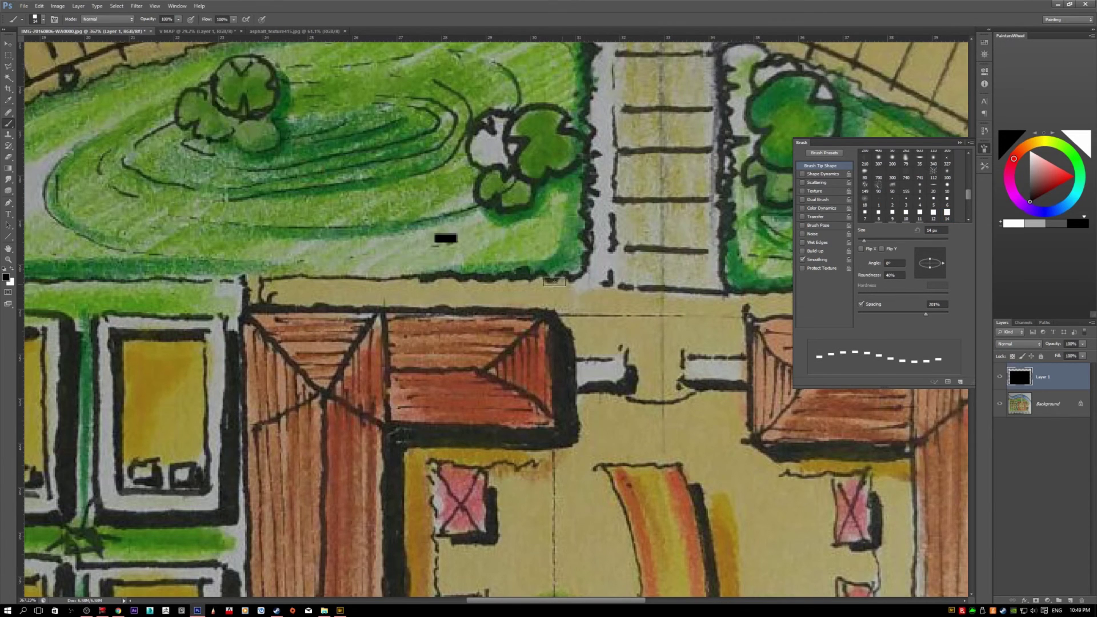
scroll(554, 281, down, 4)
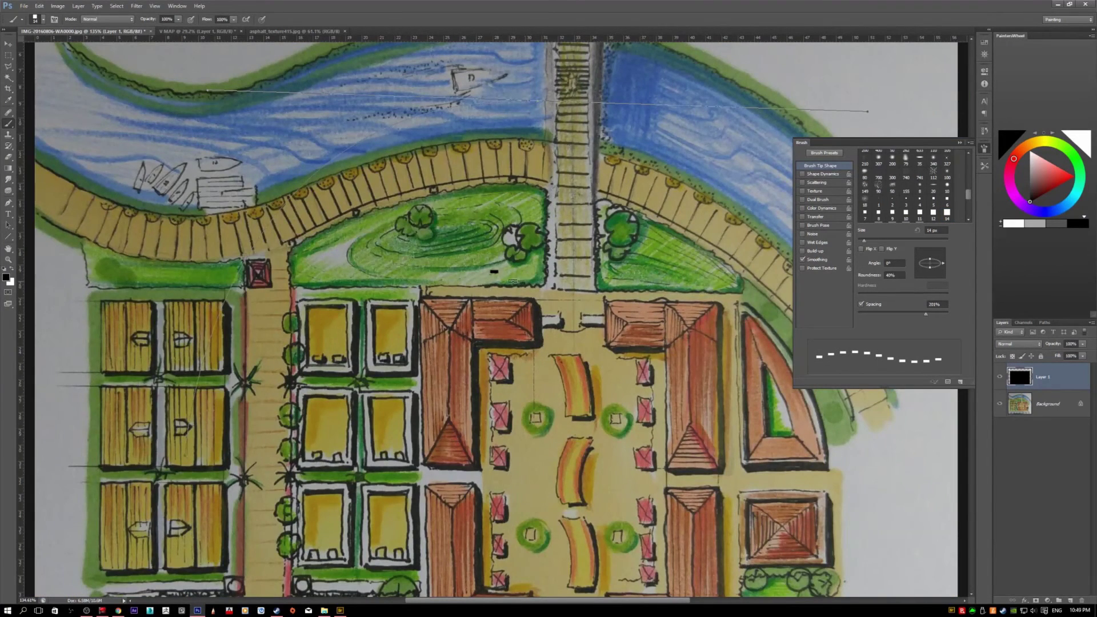
key(ctrl+z)
- Enlarge the brush tip to 33 px and place a dab at the southern edge of the lawn west of the bridge
key(bracketright)
key(bracketright)
click(392, 281)
scroll(527, 318, down, 2)
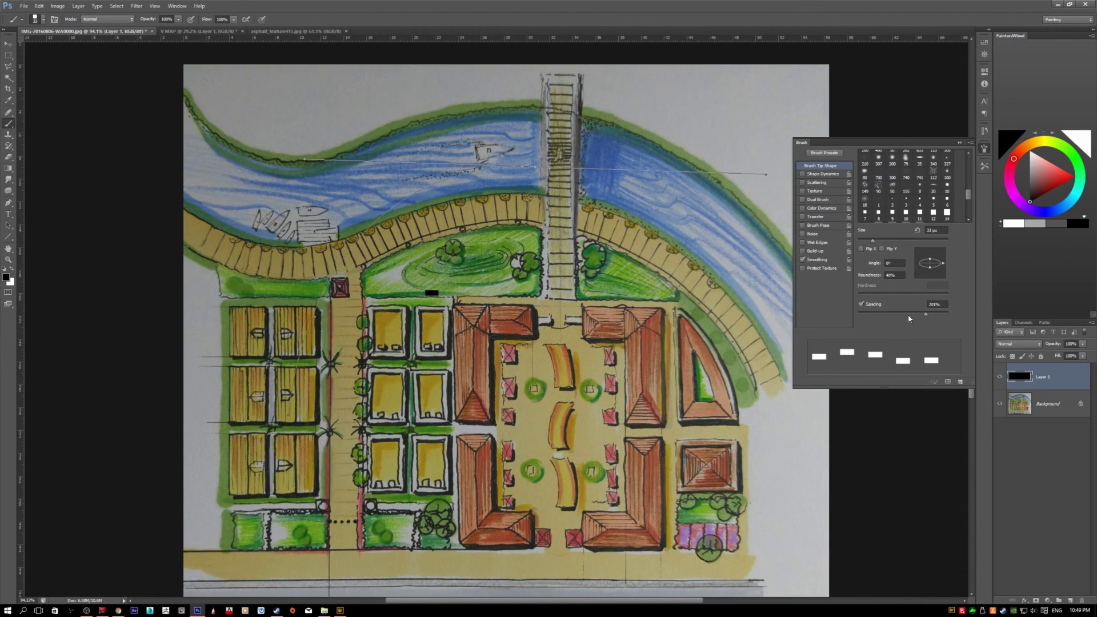
- Replace the last dab with a thinner one at 16% roundness inside the lawn west of the bridge
drag(930, 259, 931, 264)
key(ctrl+z)
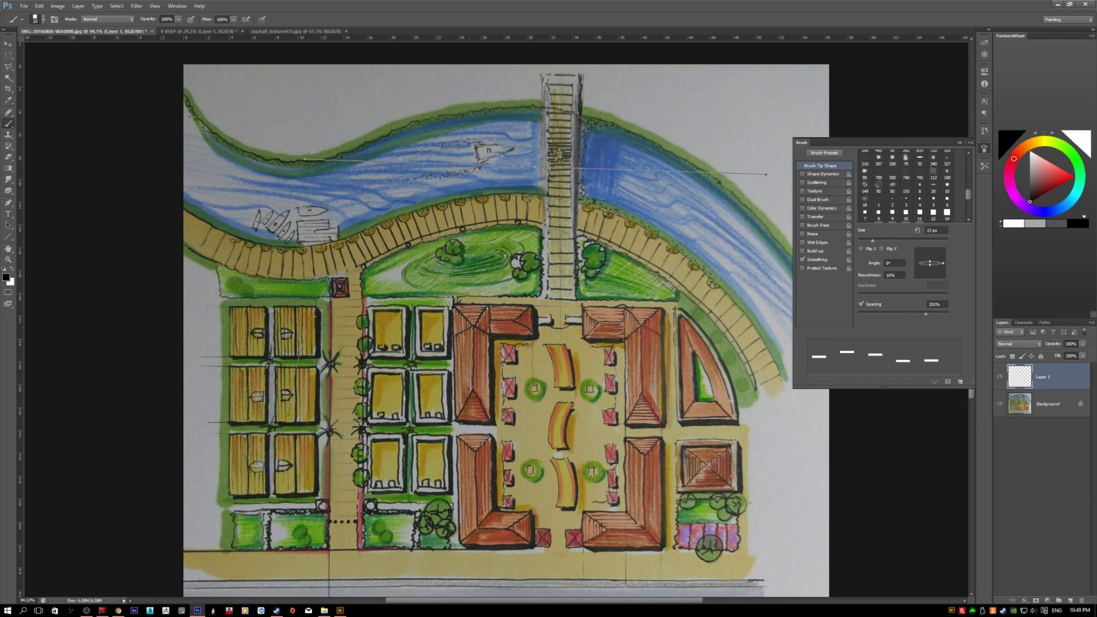
click(437, 274)
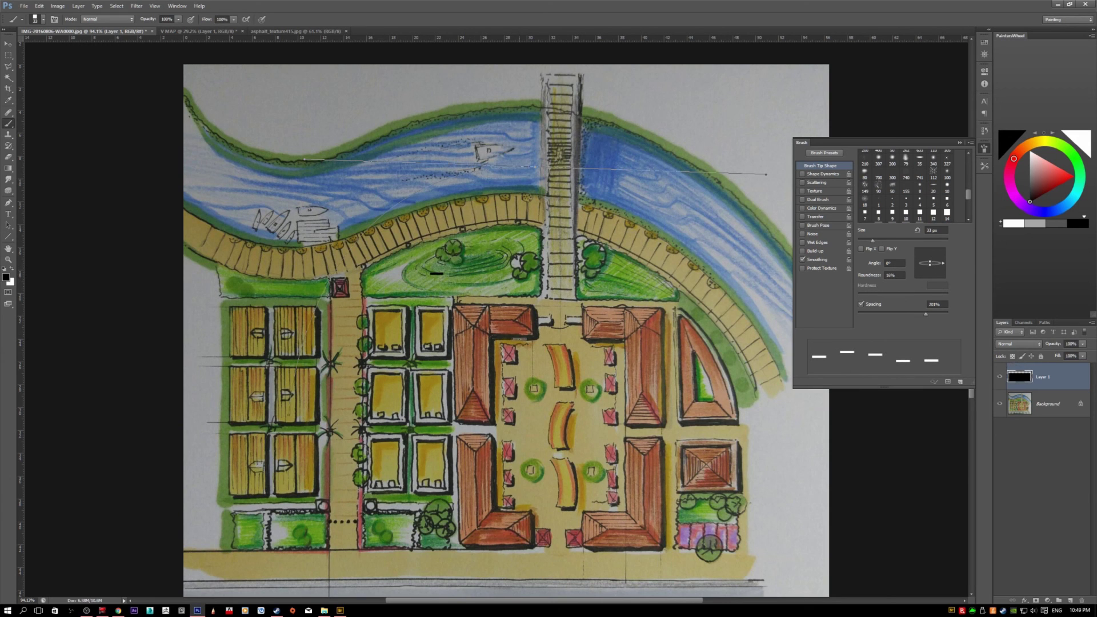